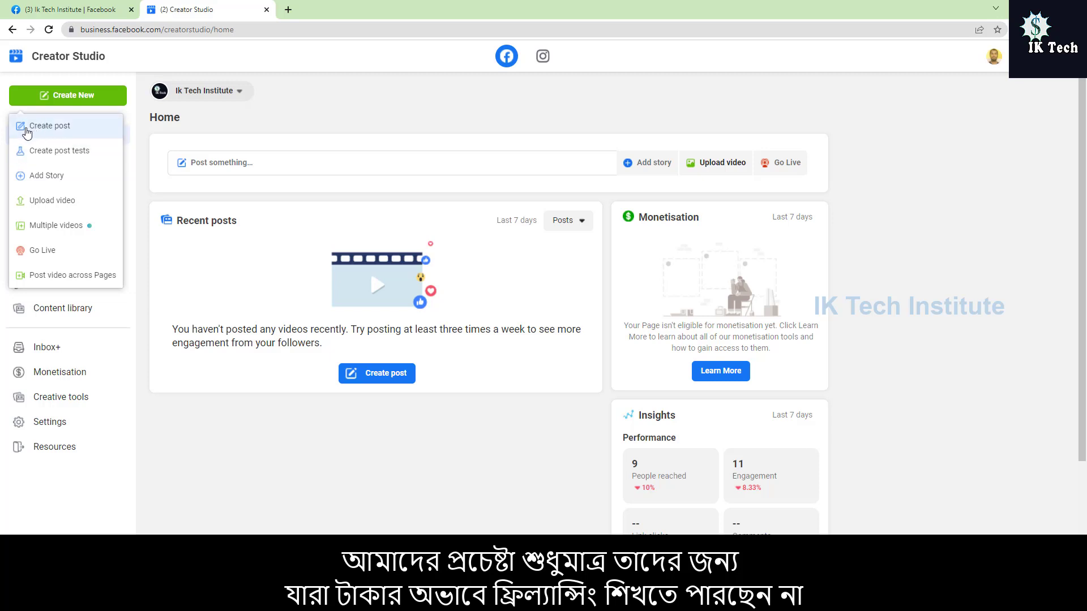
# Step: Start a new post with the text "Digital Marketing free Services"
pyautogui.click(45, 127)
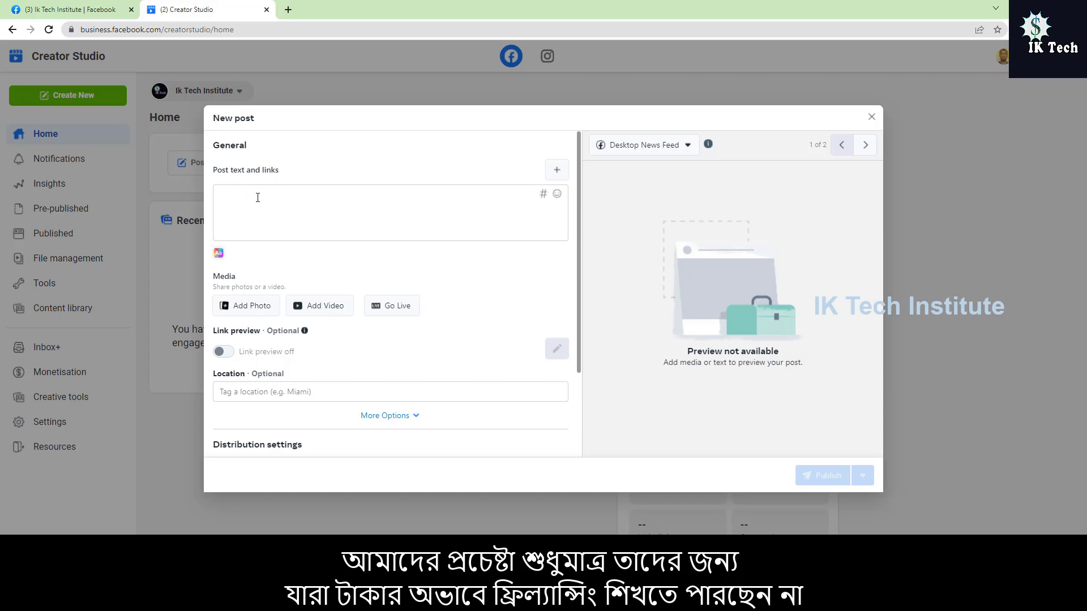
pyautogui.click(263, 199)
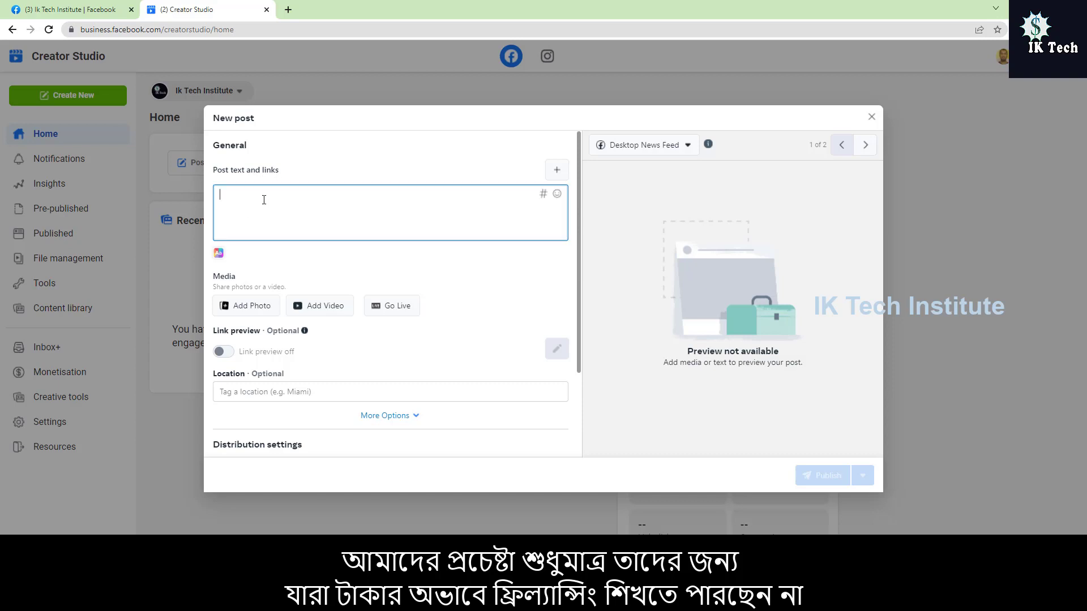
pyautogui.write('Dig')
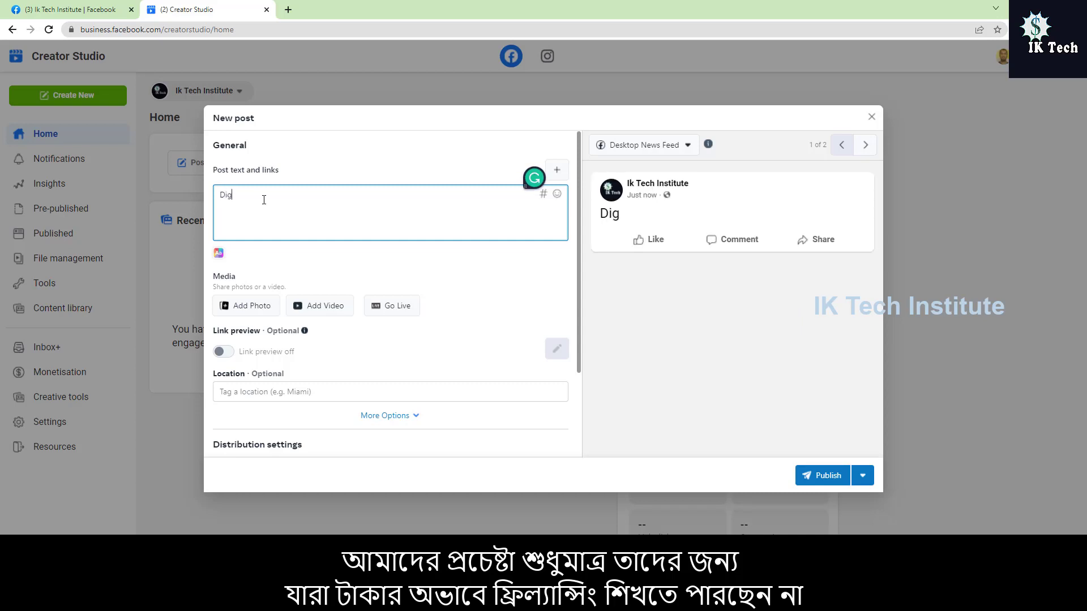
pyautogui.write('ital Marketing ')
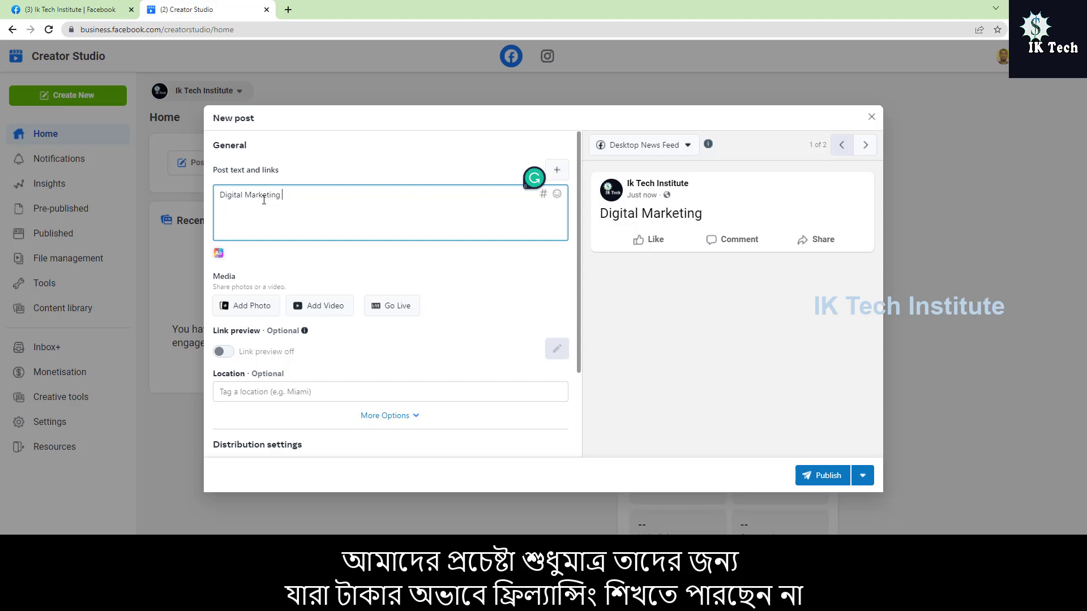
pyautogui.write('free Services')
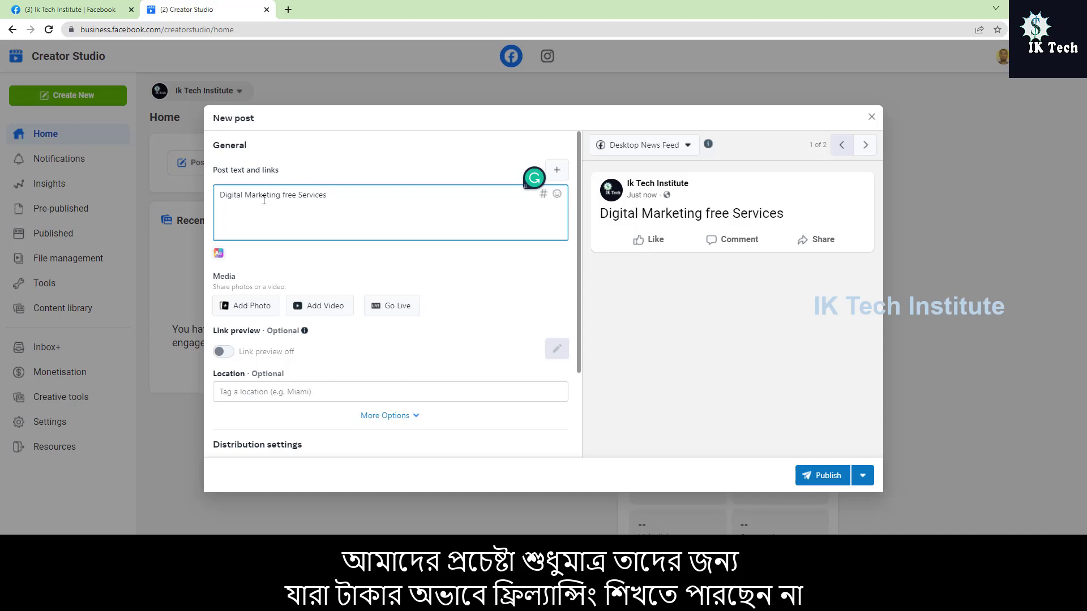
pyautogui.press('BackSpace')
# Step: Preview the post as Mobile News Feed and return the preview to Desktop News Feed
pyautogui.click(689, 148)
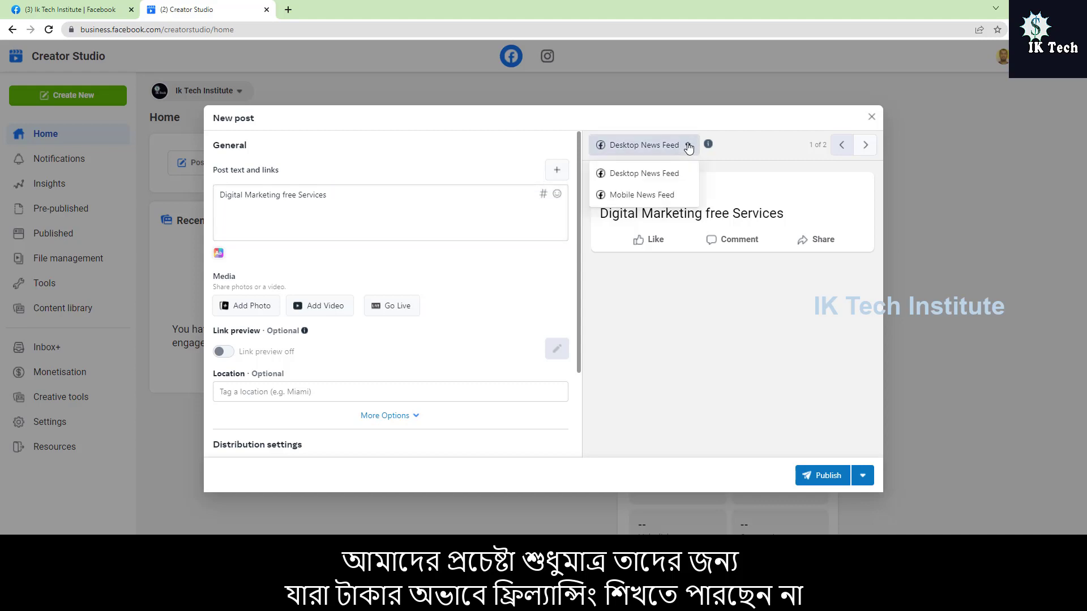
pyautogui.click(637, 195)
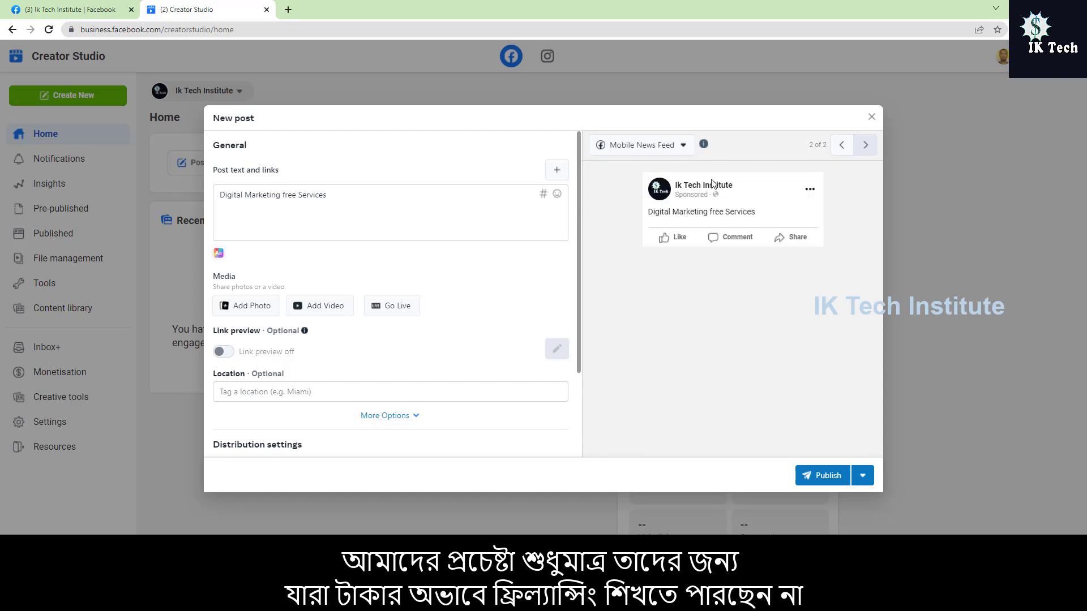
pyautogui.click(683, 147)
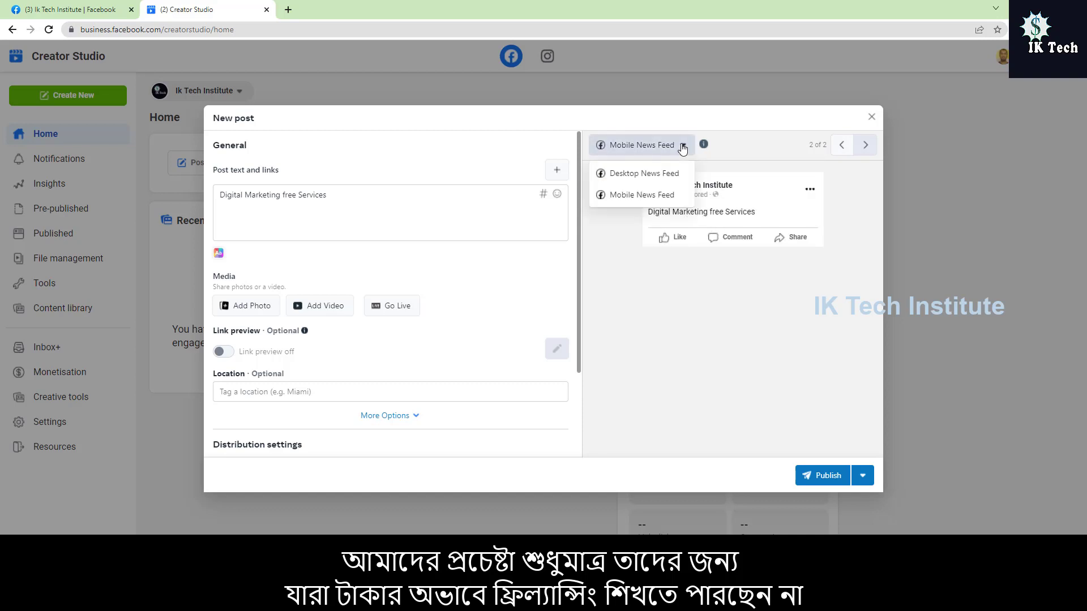
pyautogui.click(626, 174)
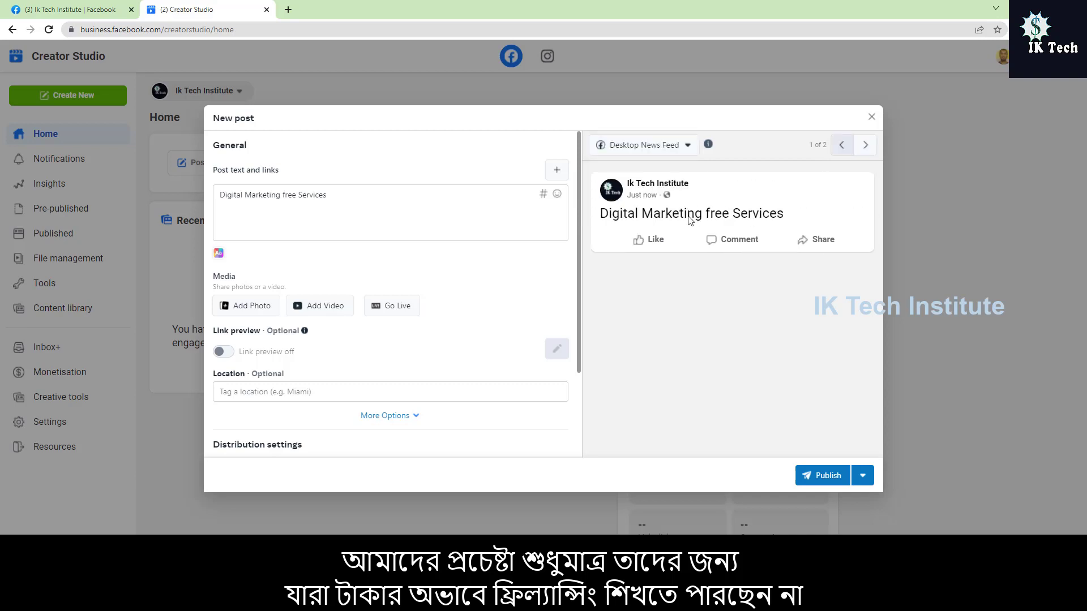
# Step: Add three more test descriptions to the post and check all the versions in the preview
pyautogui.click(373, 220)
pyautogui.click(423, 167)
pyautogui.moveTo(532, 178); pyautogui.dragTo(650, 51)
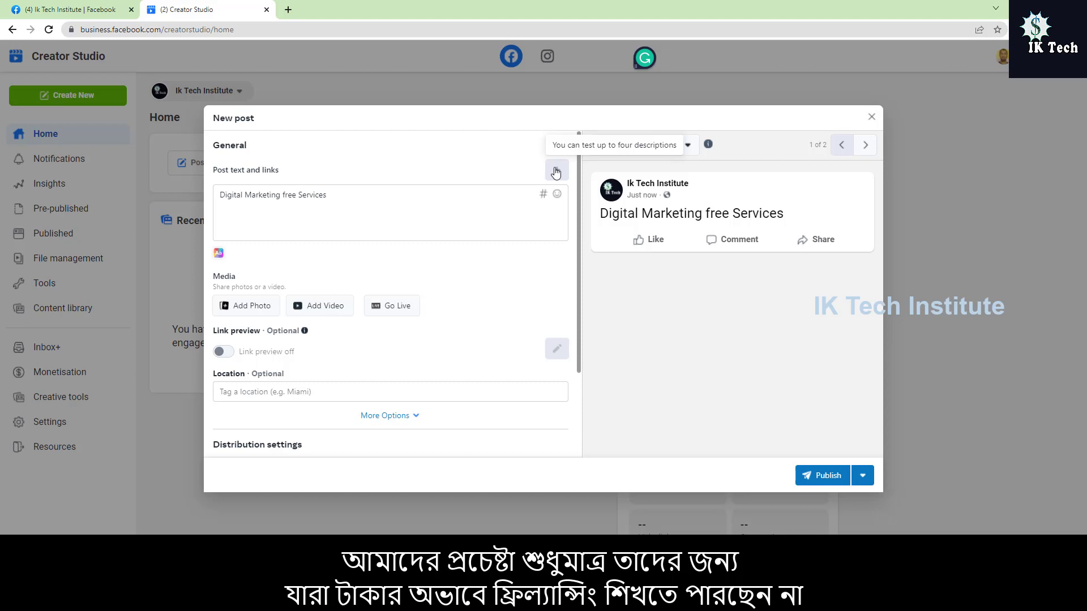
pyautogui.click(555, 171)
pyautogui.click(557, 172)
pyautogui.click(557, 172)
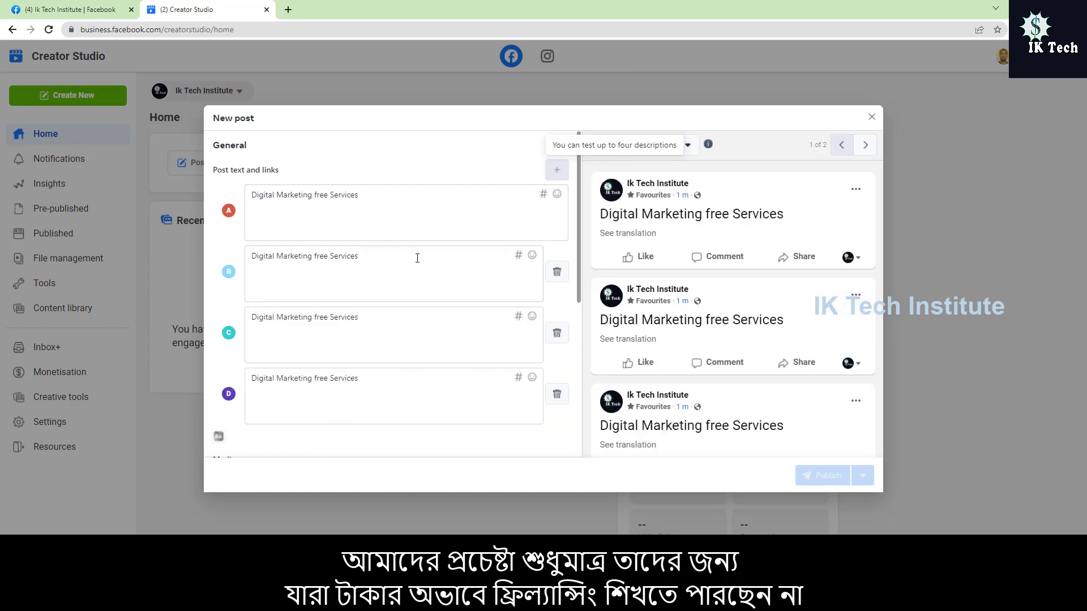
pyautogui.scroll(-3, 417, 260)
pyautogui.scroll(3, 417, 261)
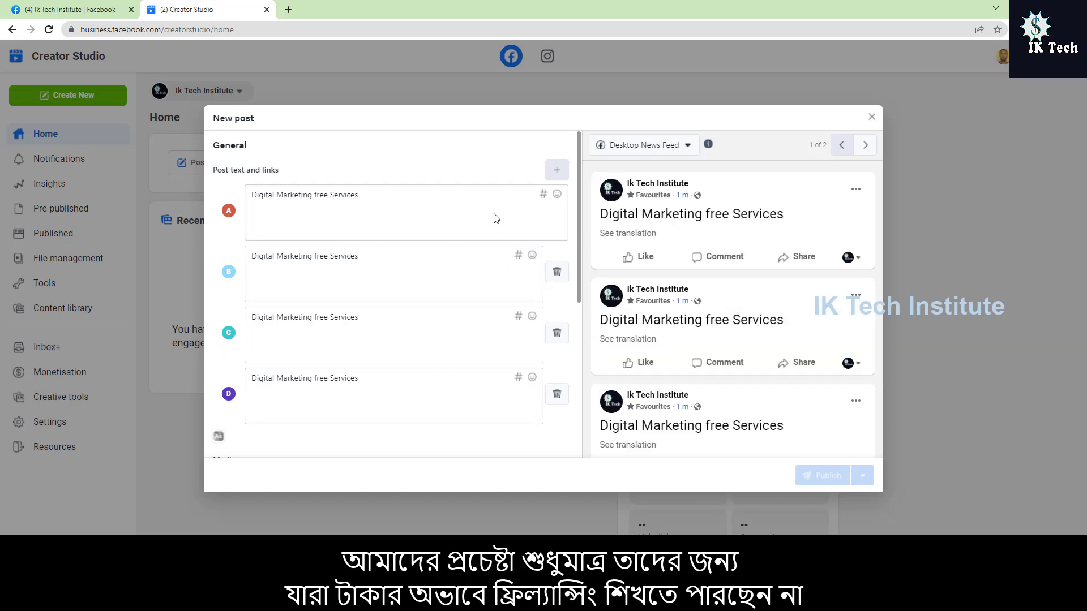
pyautogui.scroll(-1, 713, 317)
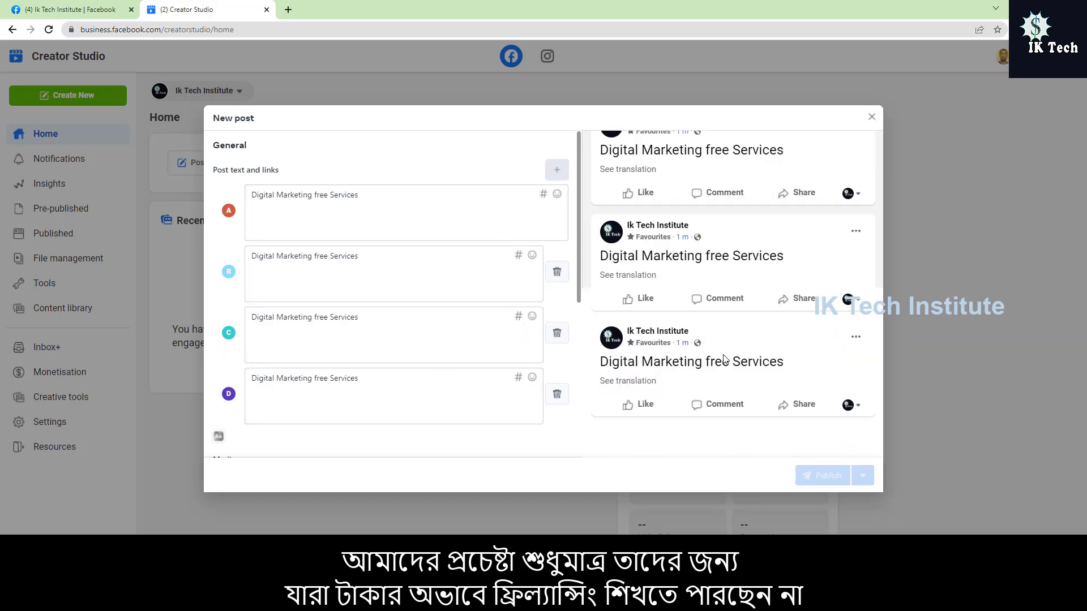
pyautogui.scroll(1, 727, 354)
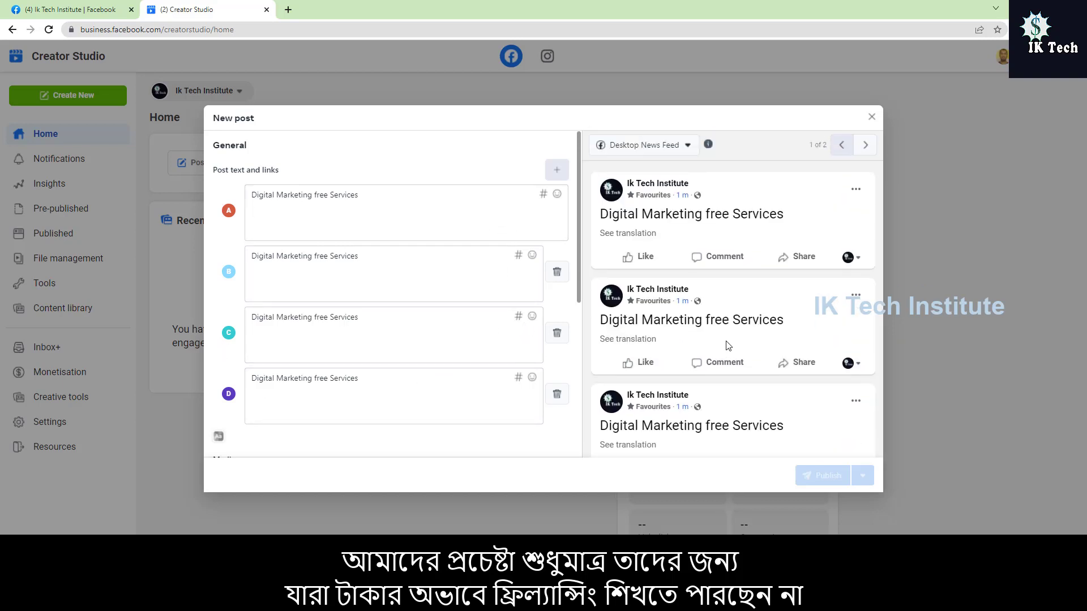
# Step: Delete the three extra test descriptions so only the original post text is left
pyautogui.click(557, 277)
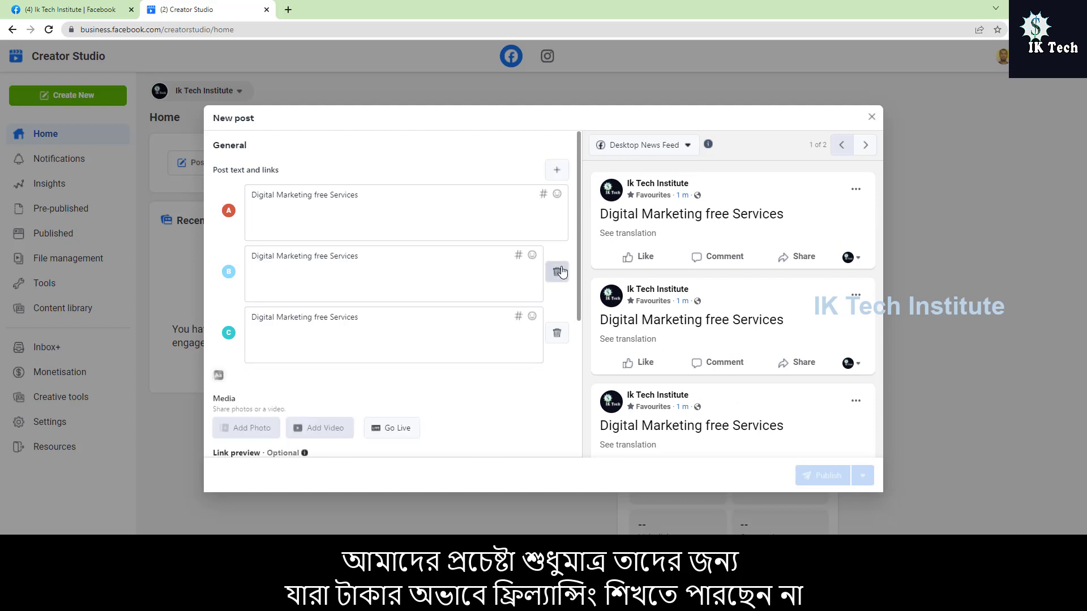
pyautogui.click(559, 273)
pyautogui.click(559, 274)
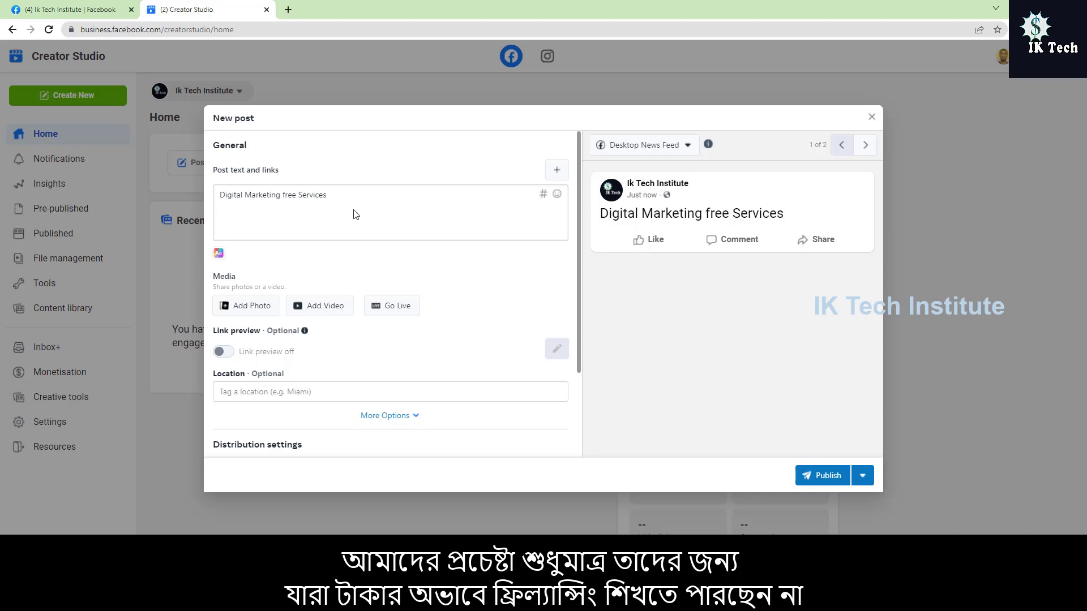
# Step: Add the photo "ik tech facebook cover photos.jpg" from the My Channel Logo And Banner folder on drive D to the post
pyautogui.scroll(-1, 334, 210)
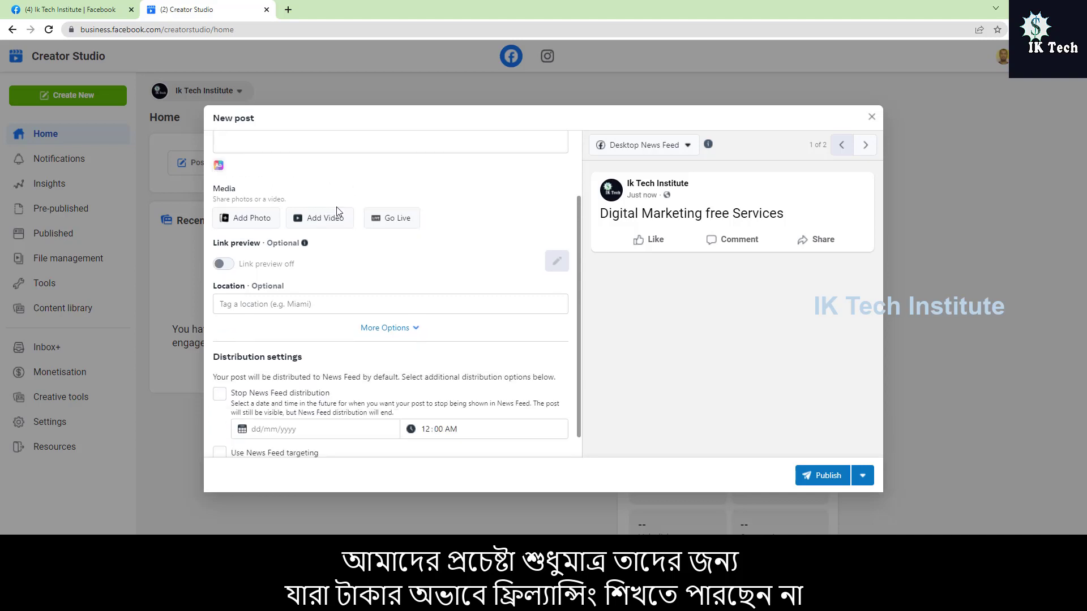
pyautogui.scroll(1, 351, 210)
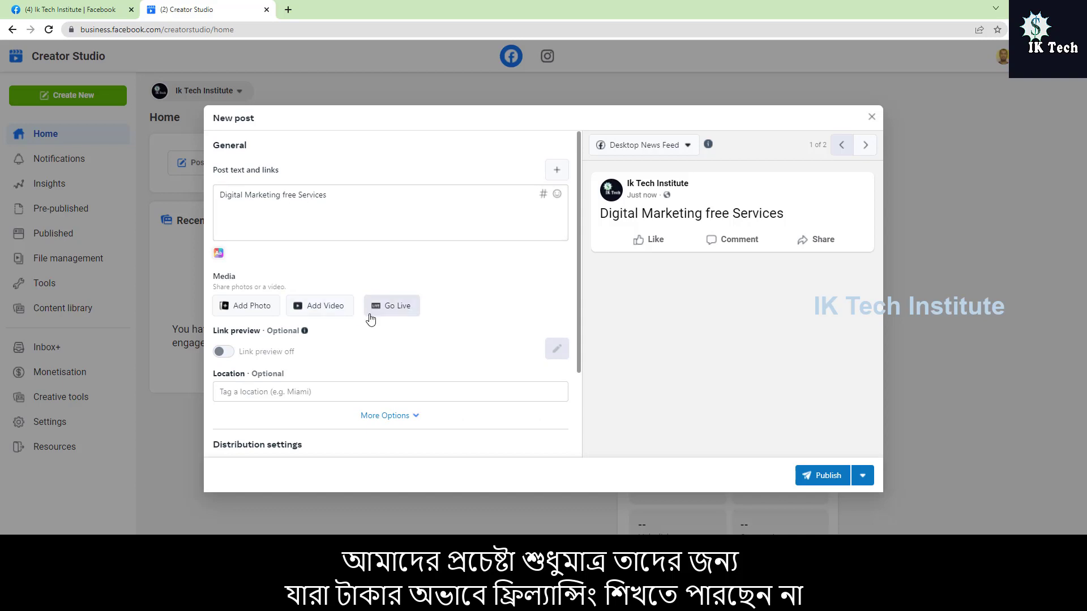
pyautogui.scroll(-2, 374, 315)
pyautogui.scroll(2, 374, 315)
pyautogui.scroll(-2, 318, 221)
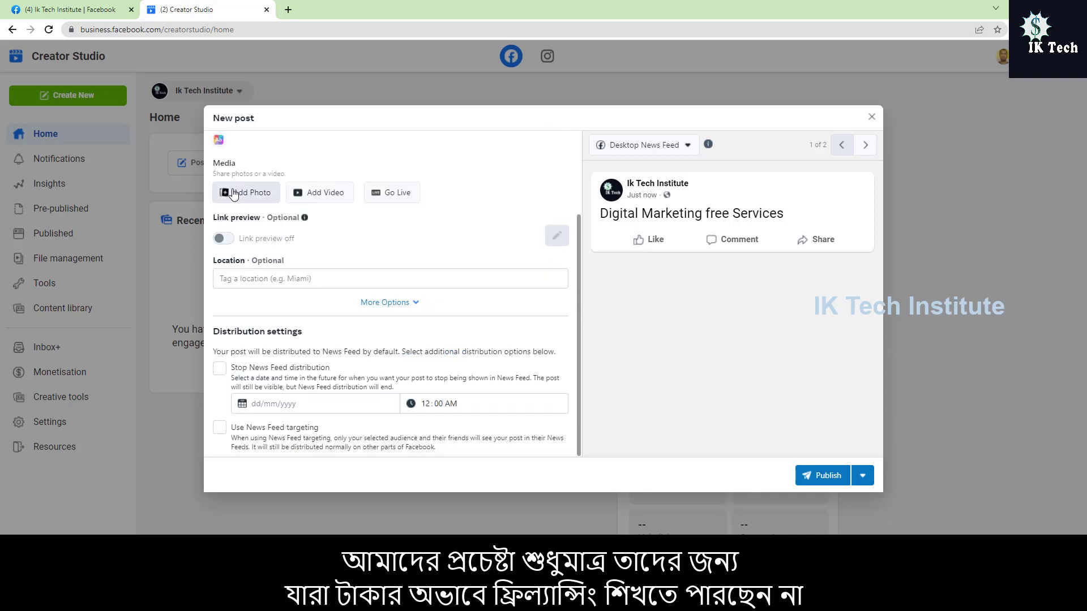
pyautogui.scroll(2, 234, 195)
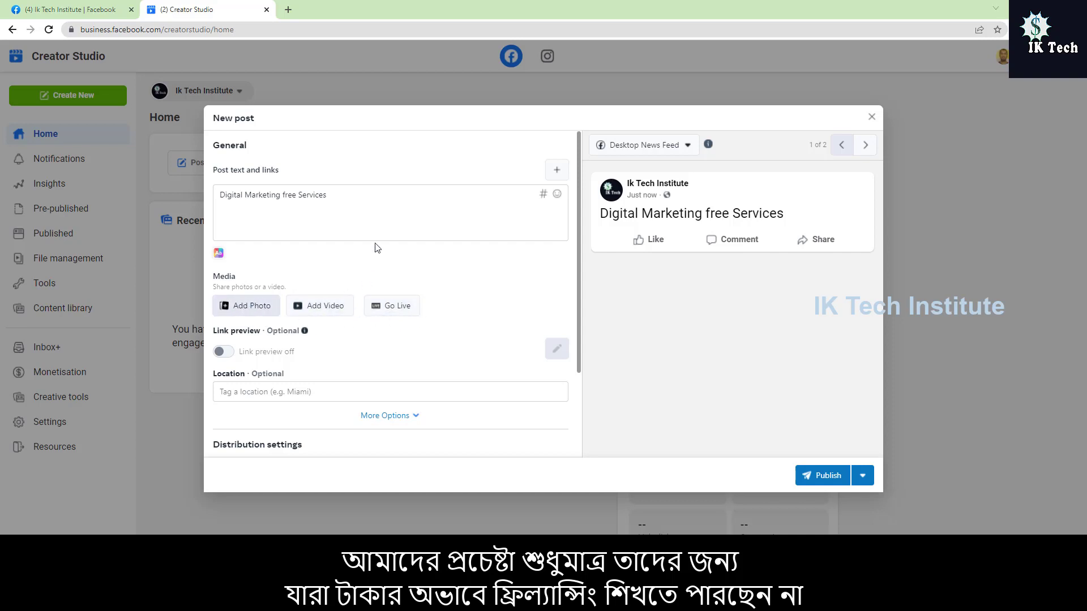
pyautogui.click(41, 115)
pyautogui.doubleClick(279, 193)
pyautogui.doubleClick(169, 213)
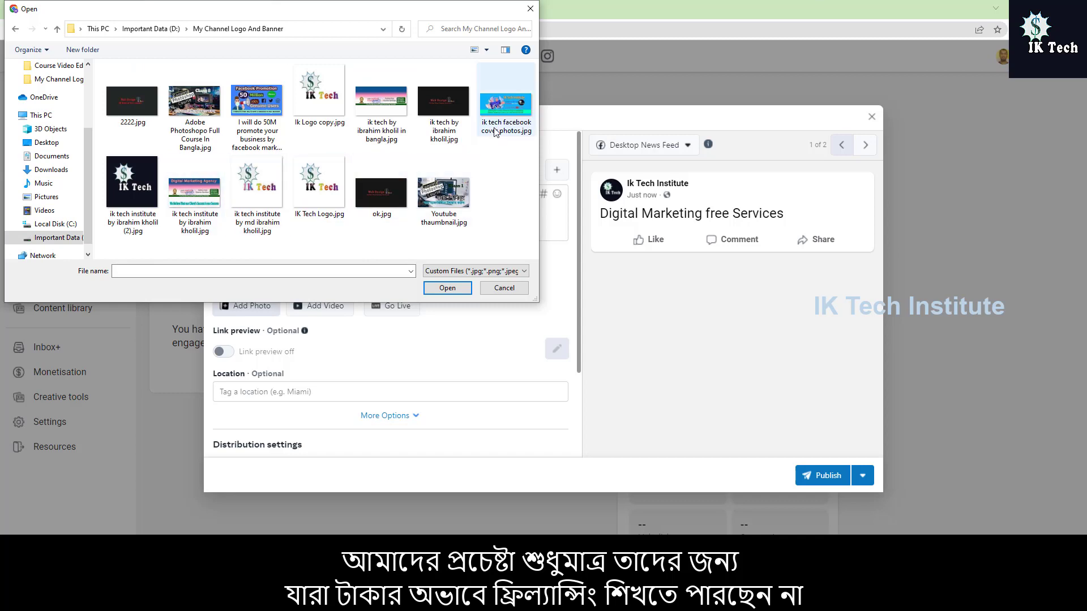
pyautogui.doubleClick(505, 104)
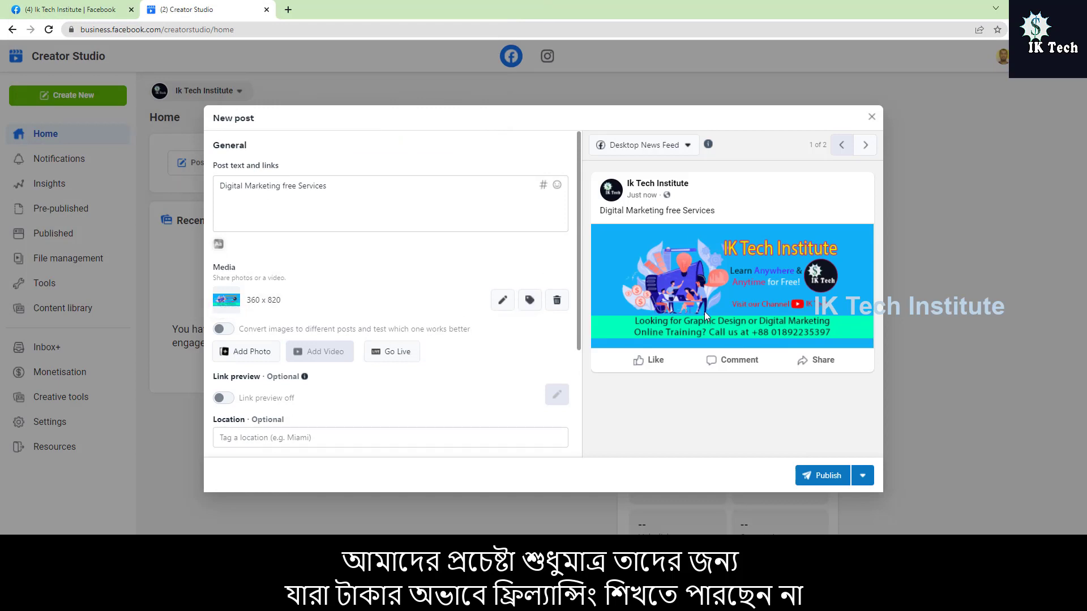
# Step: Edit the added photo and try the Spring, Summer, Autumn and Winter filters, ending on Autumn
pyautogui.scroll(-2, 716, 314)
pyautogui.scroll(2, 734, 295)
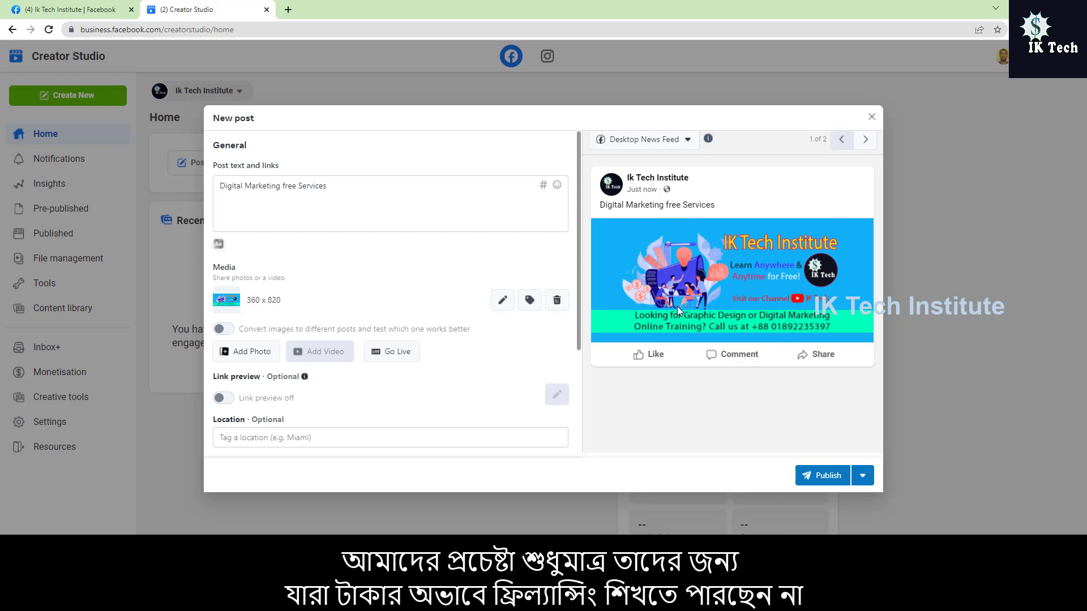
pyautogui.scroll(-1, 676, 307)
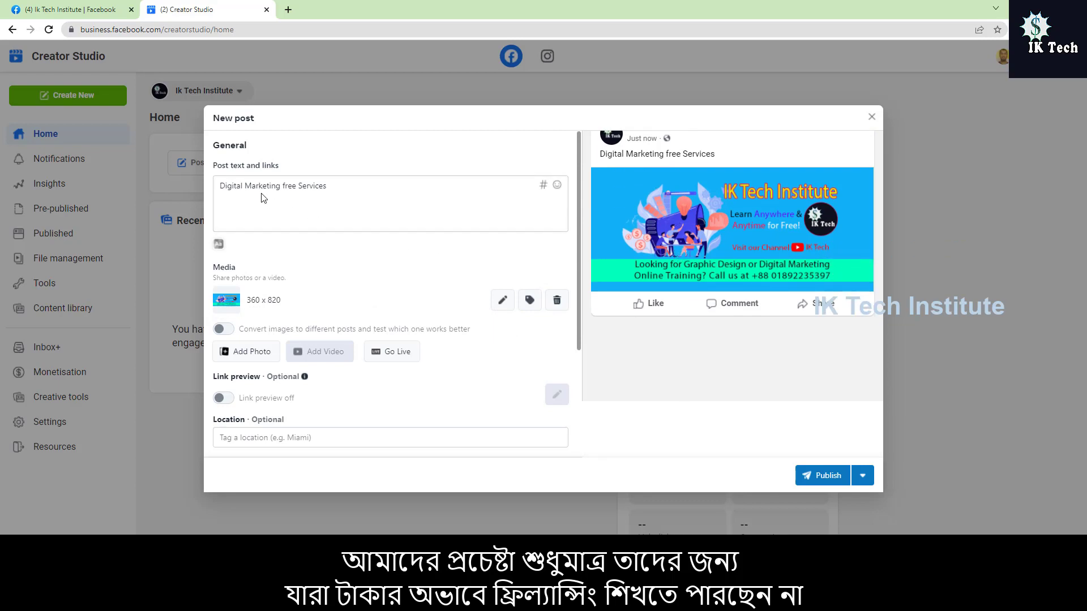
pyautogui.scroll(1, 696, 276)
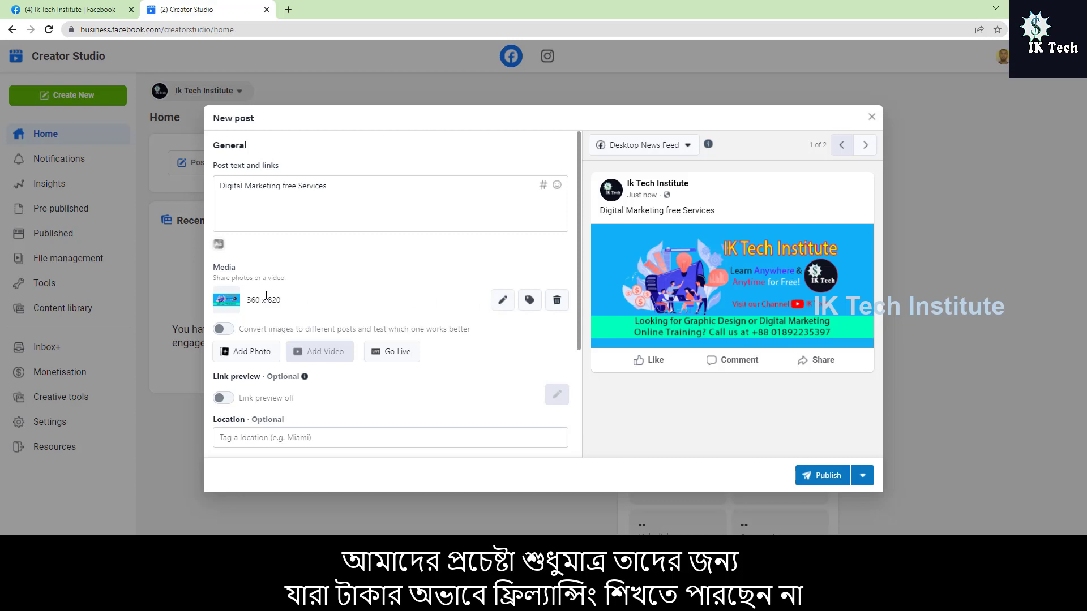
pyautogui.click(503, 303)
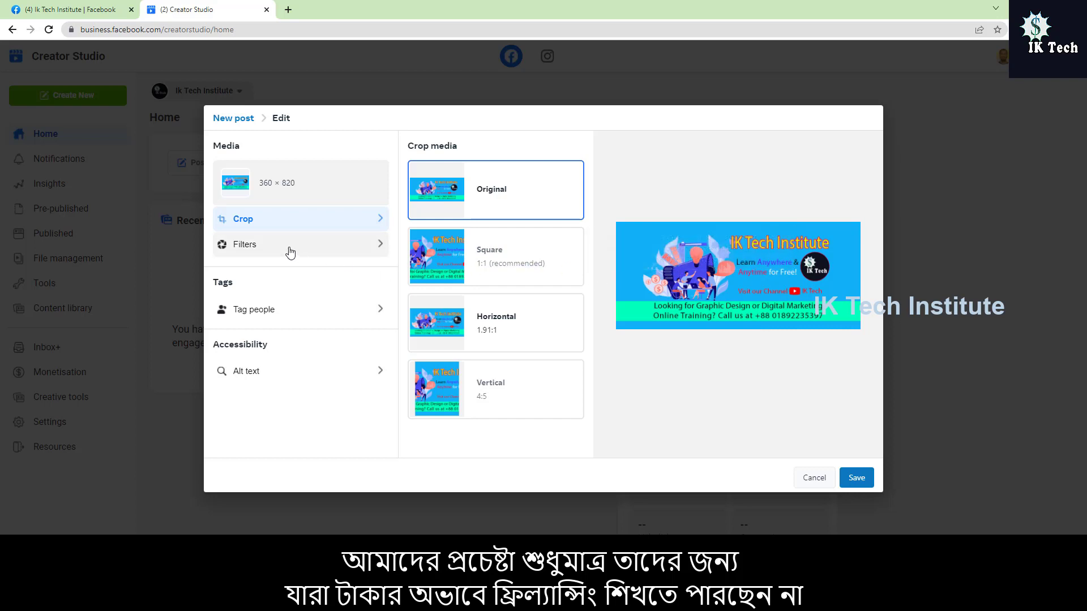
pyautogui.click(289, 250)
pyautogui.click(534, 337)
pyautogui.click(522, 385)
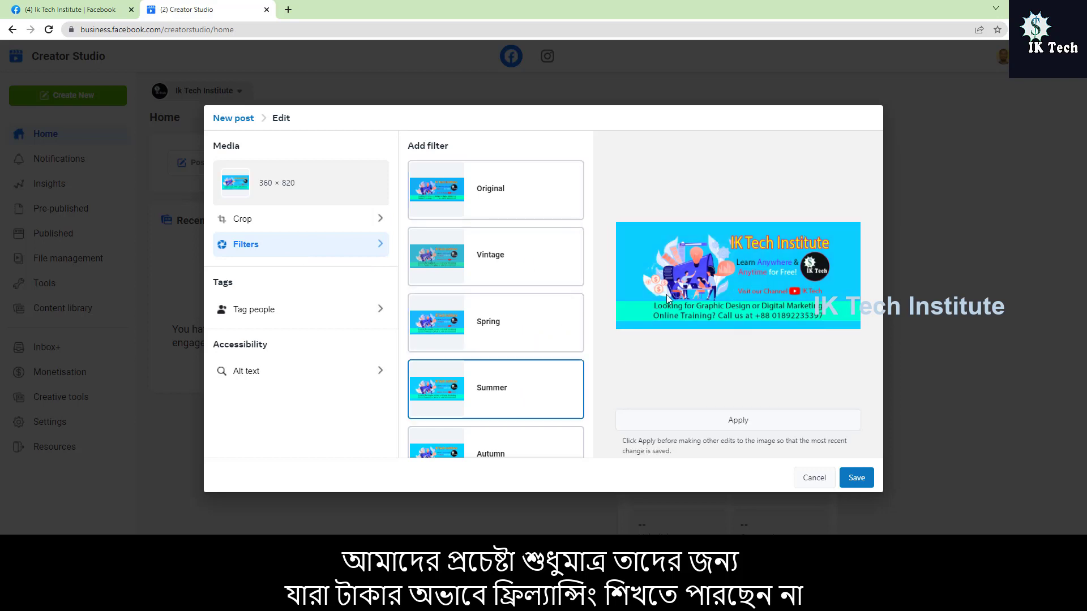
pyautogui.scroll(-3, 547, 332)
pyautogui.click(491, 297)
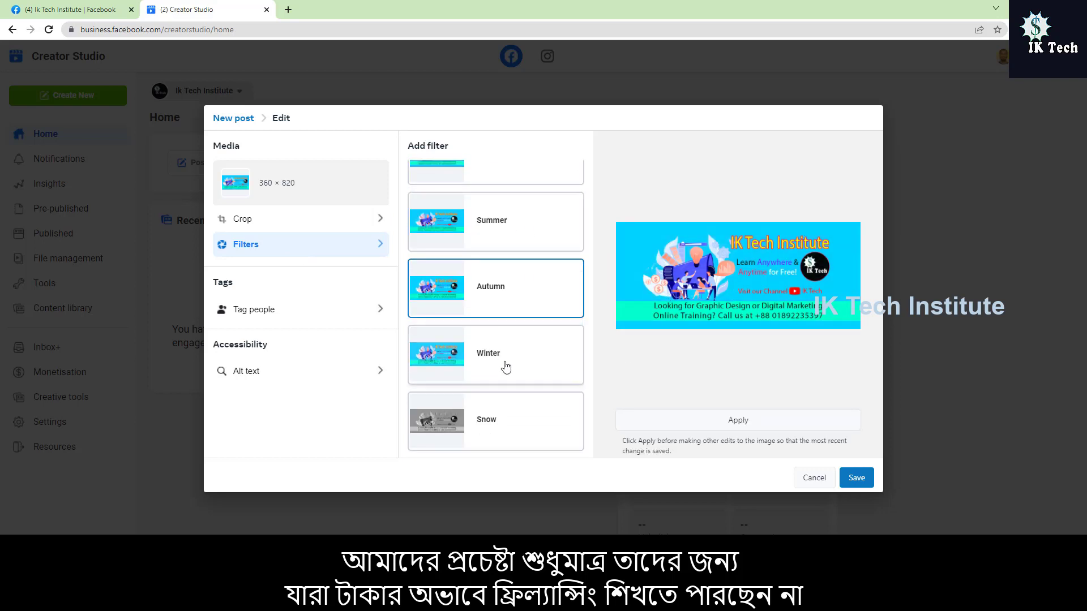
pyautogui.click(500, 355)
pyautogui.click(497, 297)
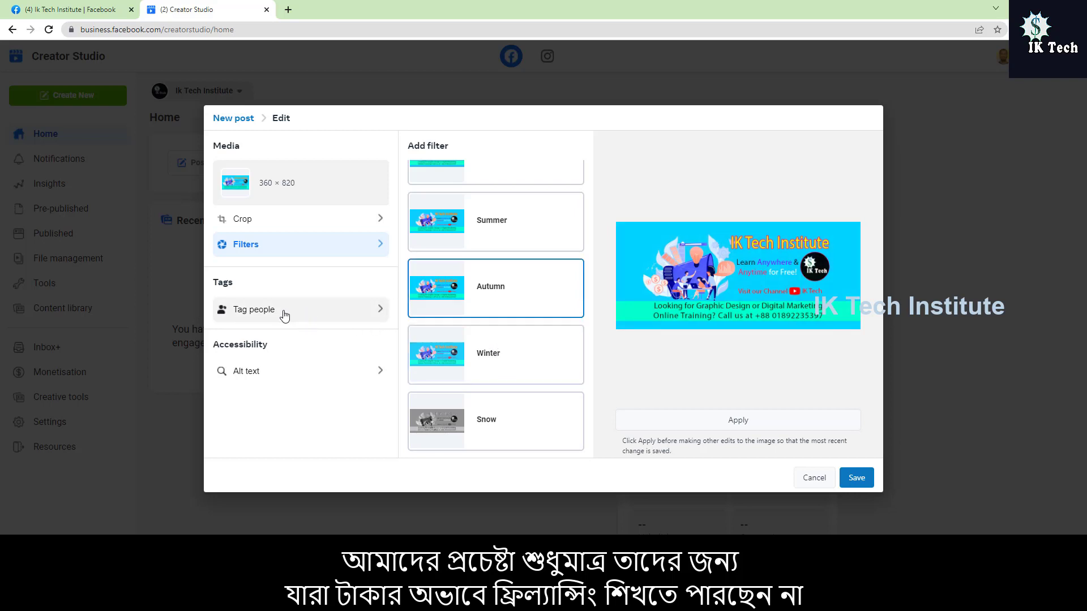
# Step: Try the photo's people tagging, open its alt text without saving the filter, and cancel the photo editing
pyautogui.click(312, 310)
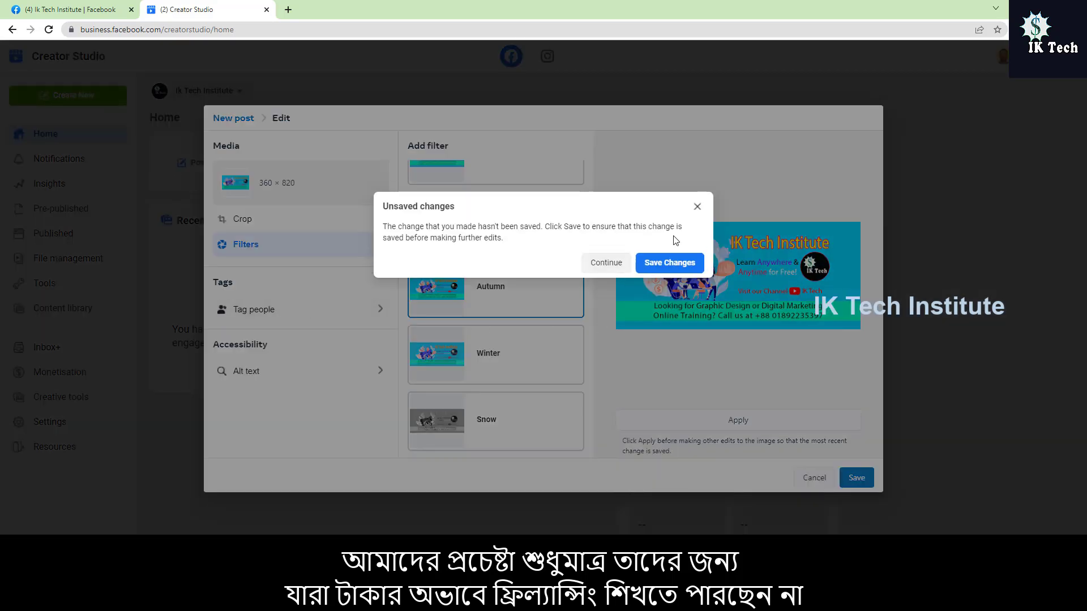
pyautogui.click(697, 206)
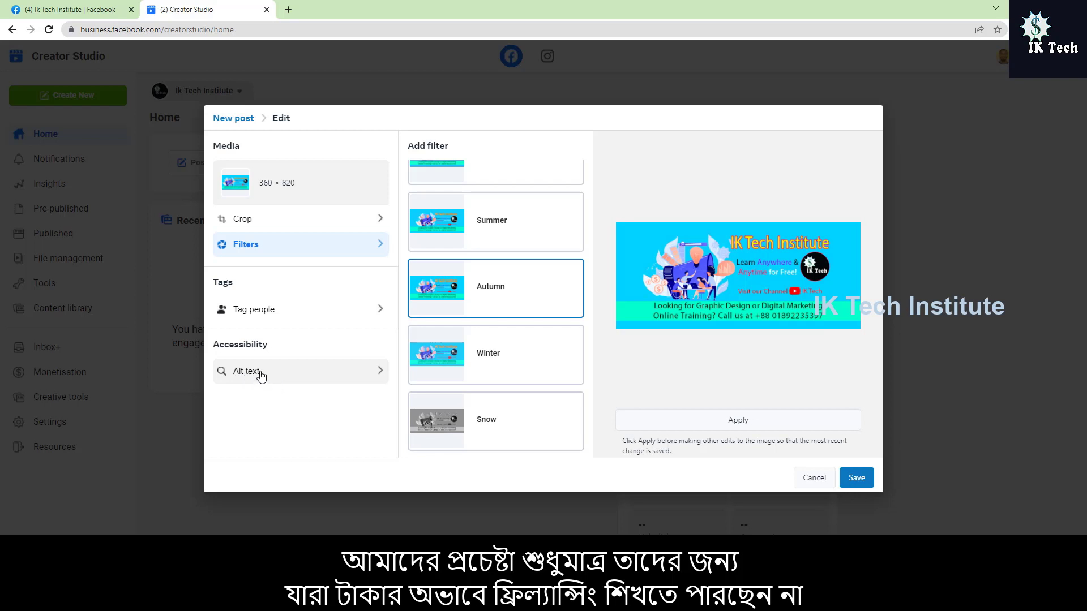
pyautogui.click(275, 376)
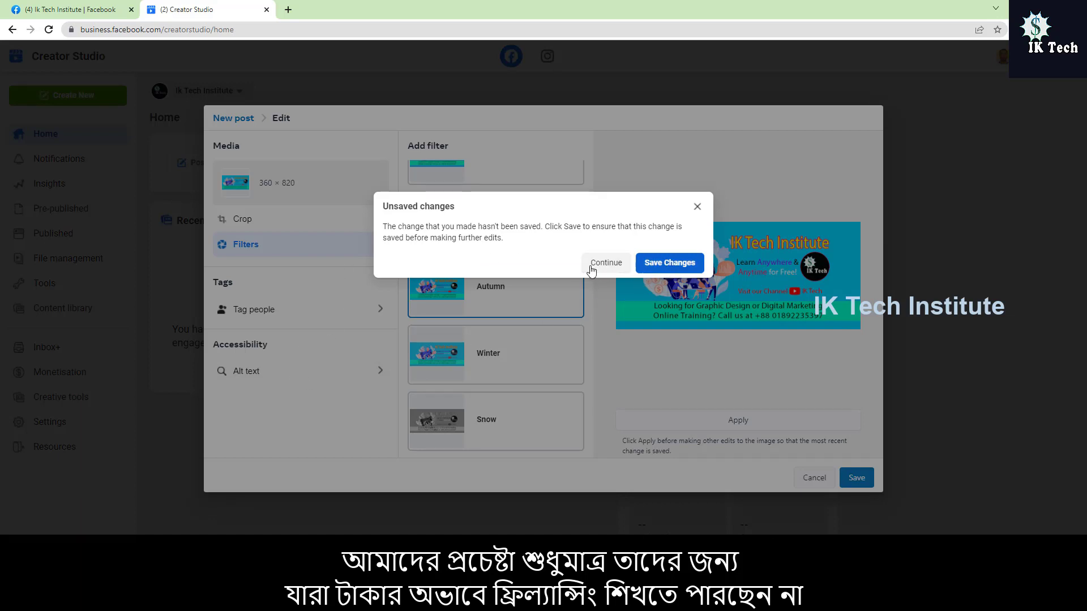
pyautogui.click(603, 263)
pyautogui.click(474, 199)
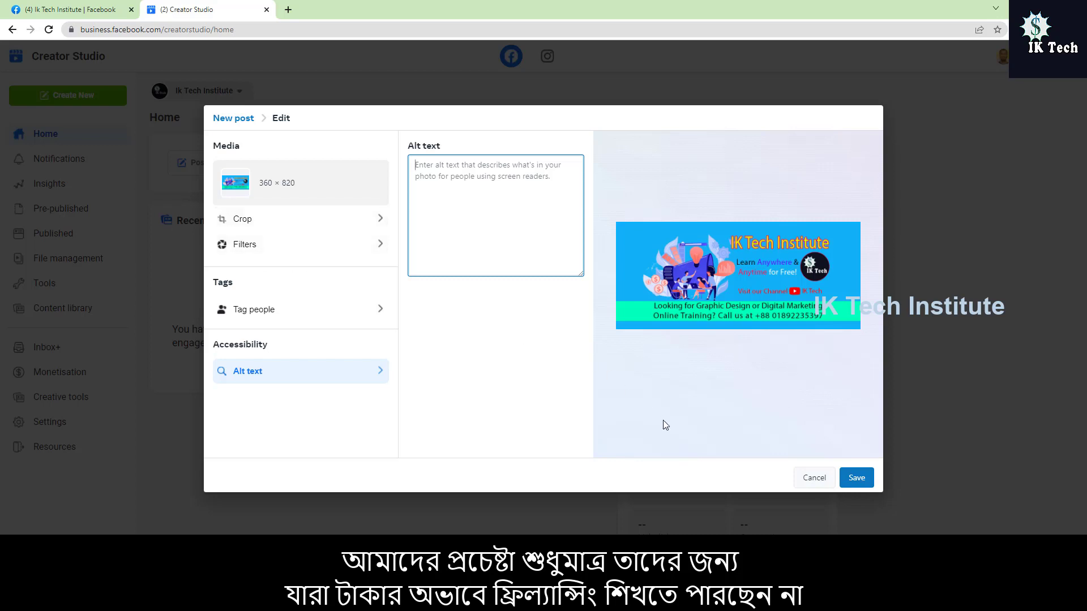
pyautogui.click(807, 478)
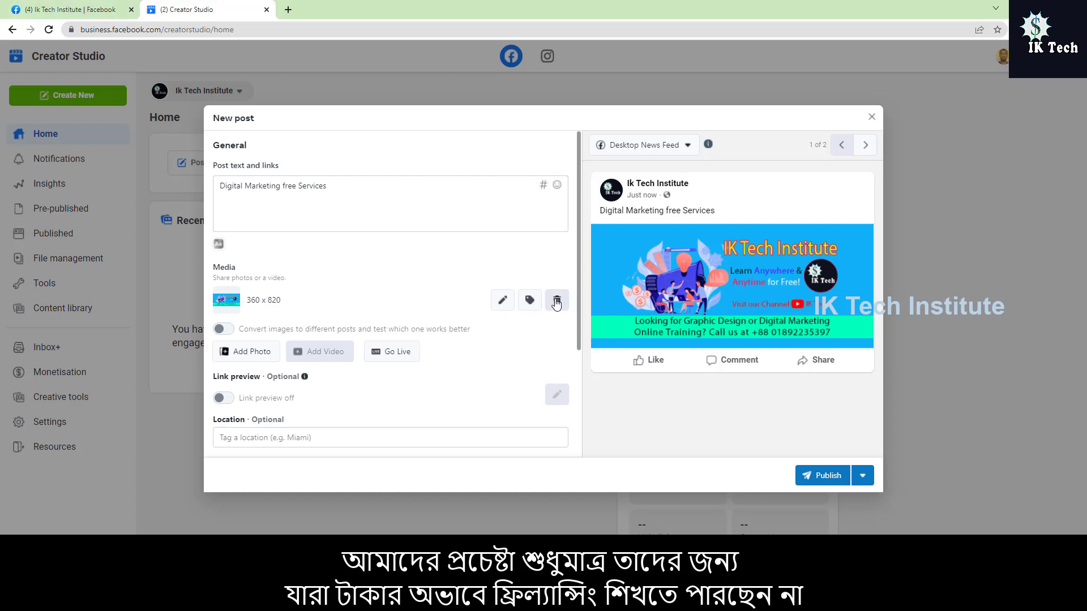
pyautogui.scroll(-2, 557, 304)
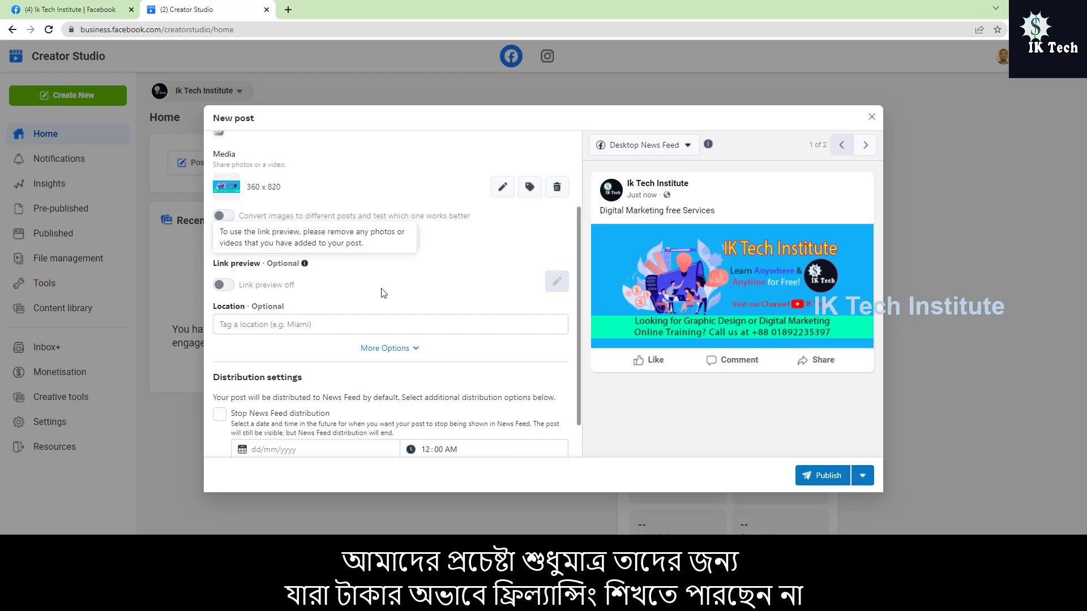
# Step: Tag the post's location as Hathazari, in Chittagong Division, Bangladesh
pyautogui.scroll(-1, 383, 292)
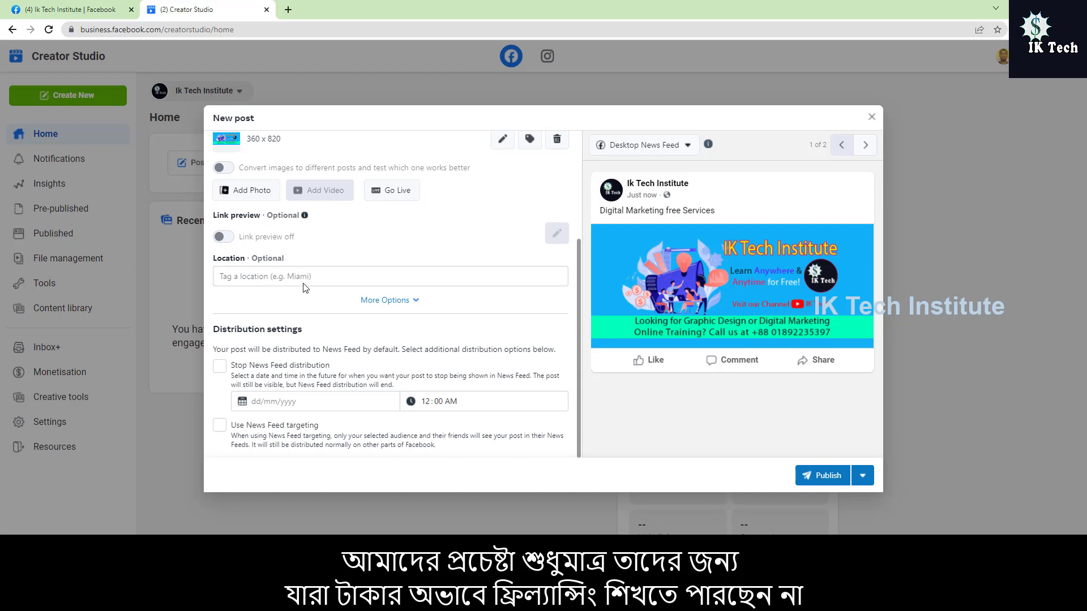
pyautogui.click(308, 275)
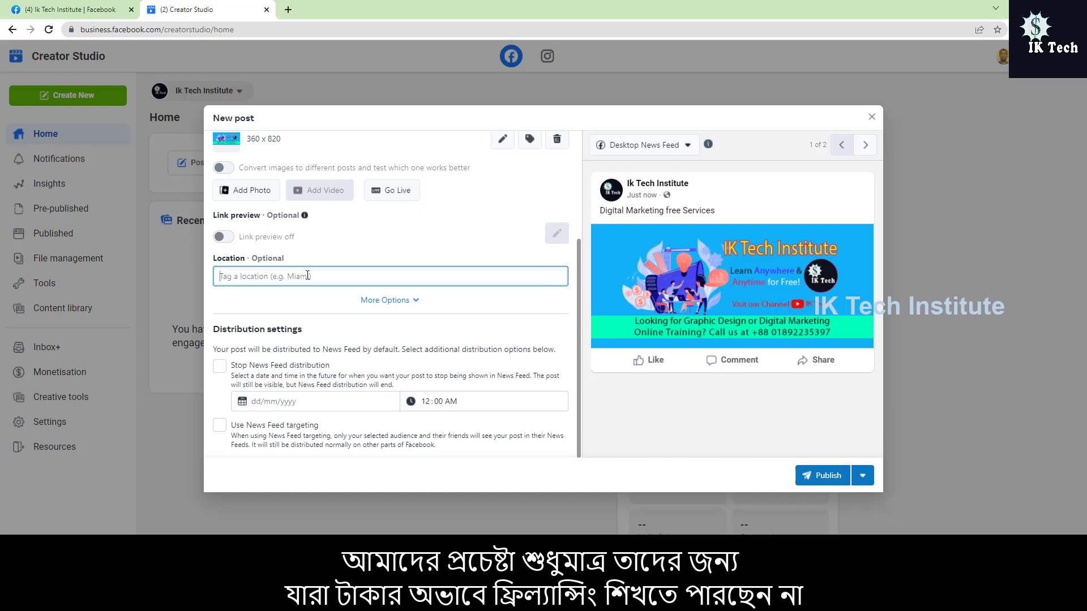
pyautogui.write('Ha')
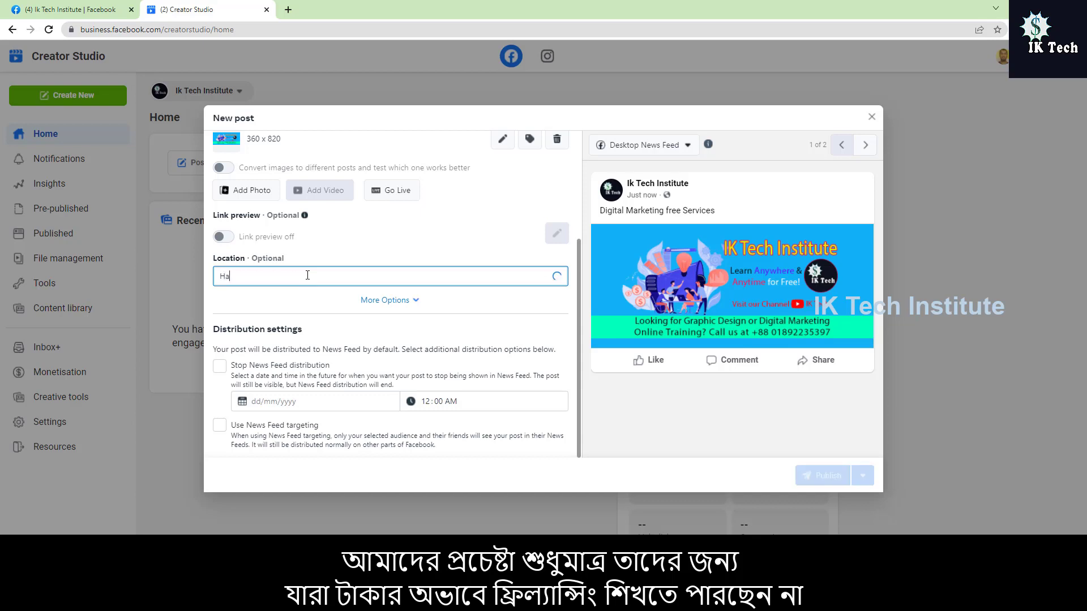
pyautogui.write('thazari')
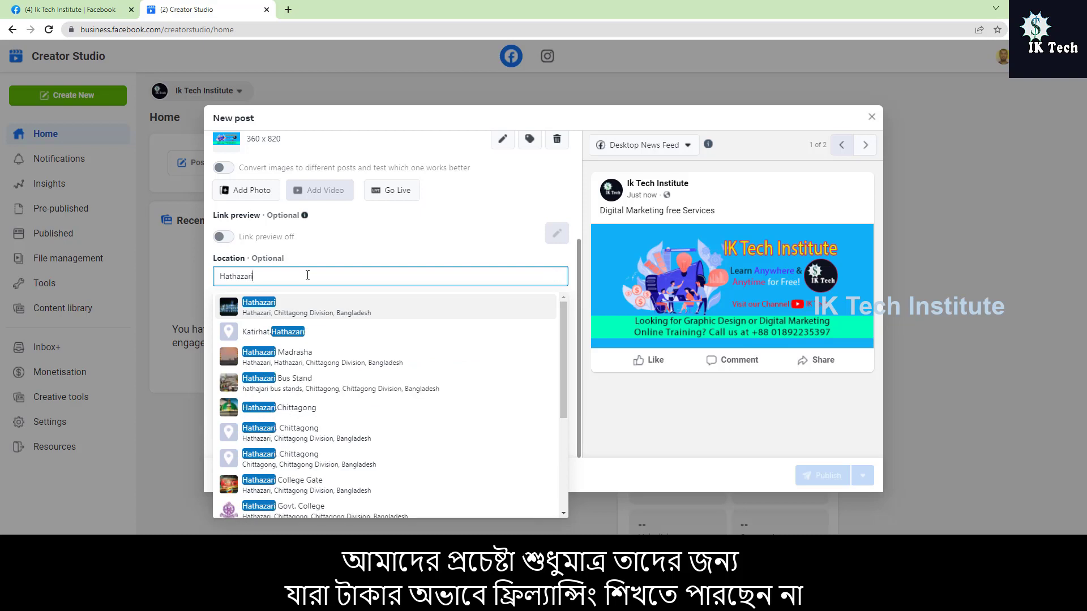
pyautogui.click(347, 310)
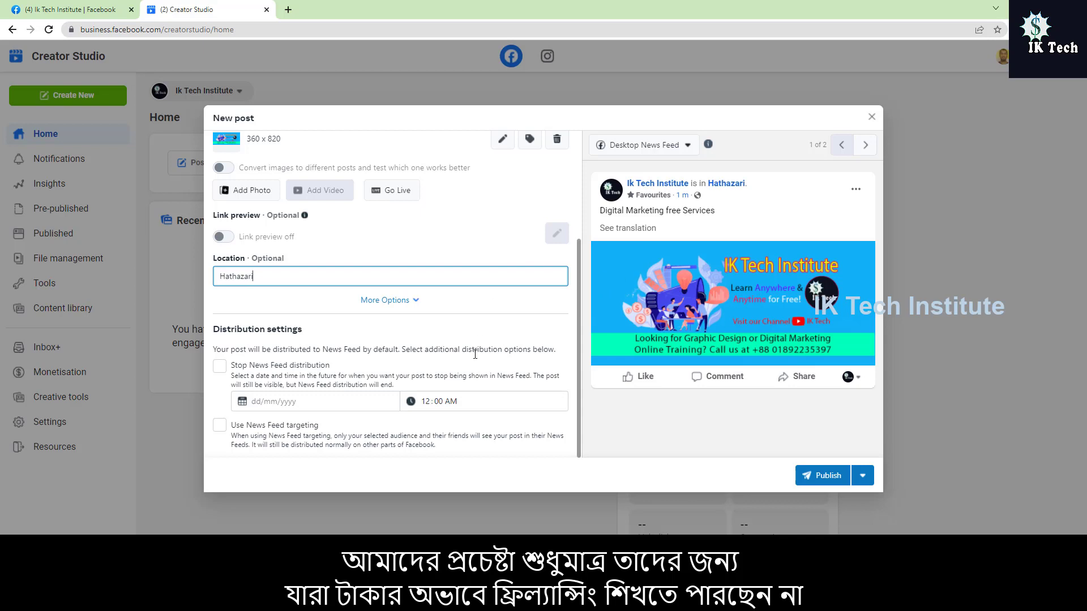
# Step: Look through the additional post options, including the Feeling/Activity choices and the call to action, and collapse them again
pyautogui.click(402, 304)
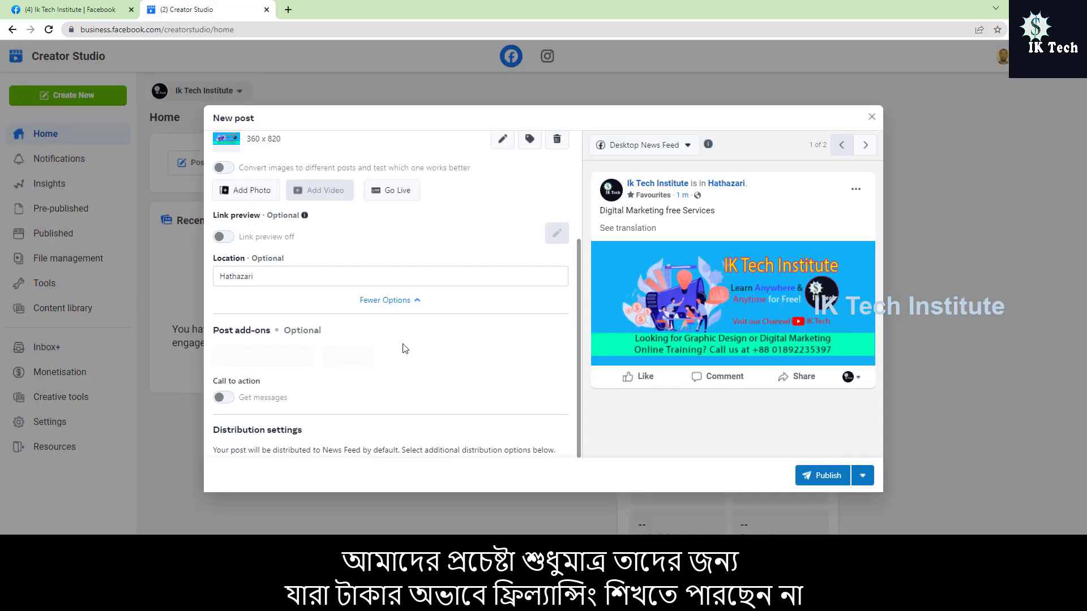
pyautogui.scroll(-1, 408, 339)
pyautogui.scroll(-1, 409, 349)
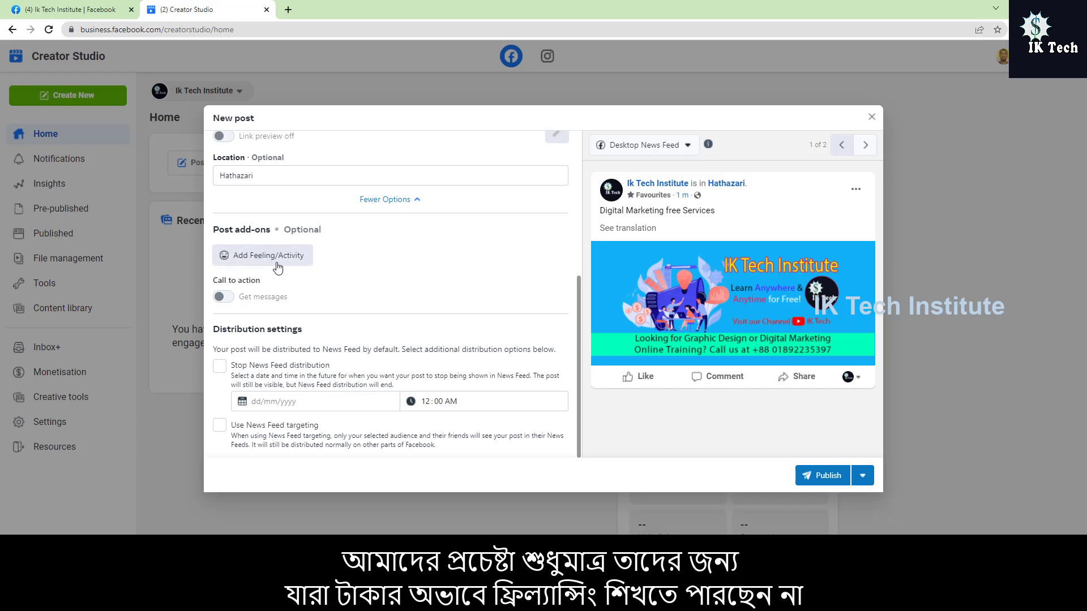
pyautogui.click(295, 261)
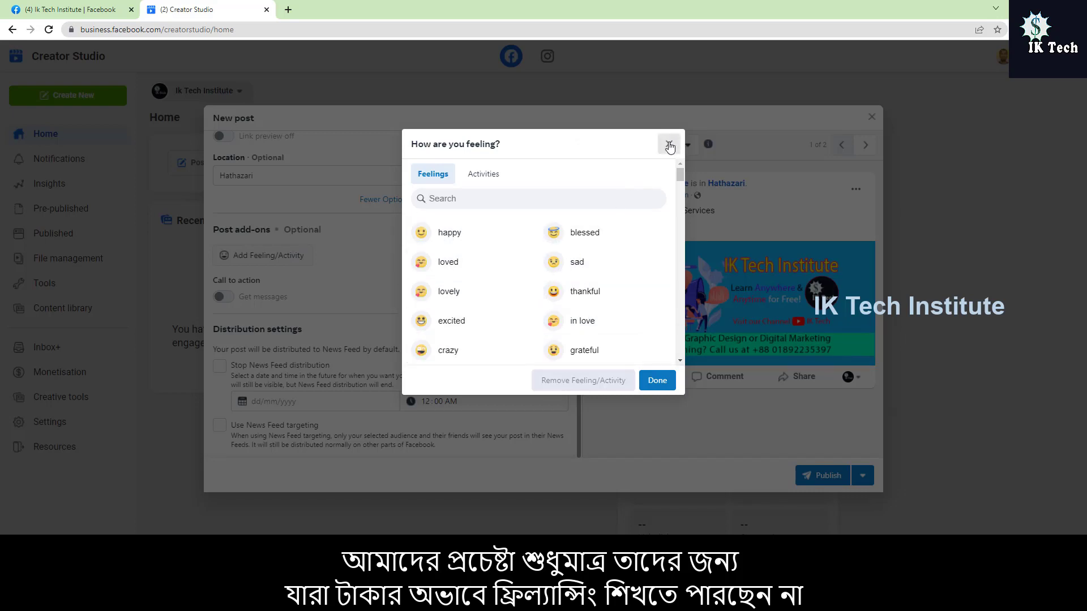
pyautogui.click(670, 144)
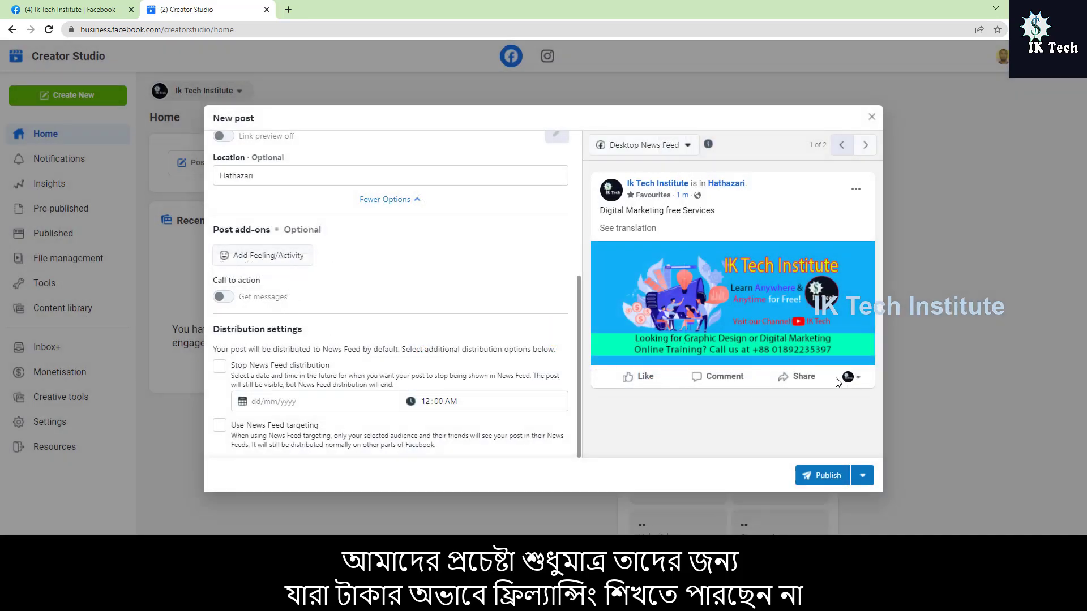
pyautogui.moveTo(233, 297)
pyautogui.scroll(2, 407, 331)
pyautogui.click(403, 313)
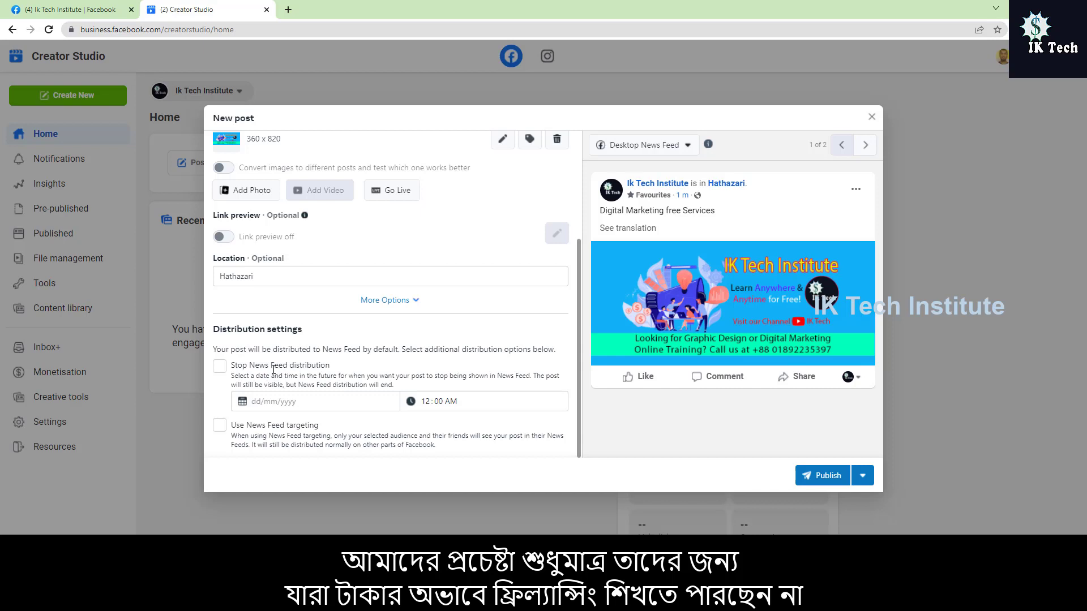
# Step: Try the Stop News Feed distribution option and switch it off again
pyautogui.click(220, 366)
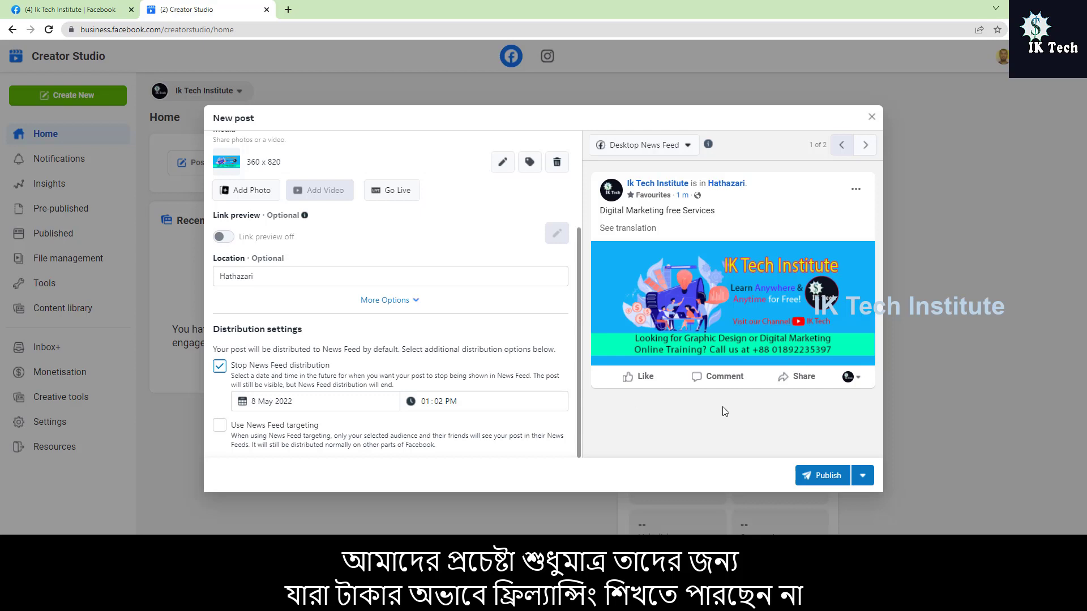
pyautogui.click(220, 369)
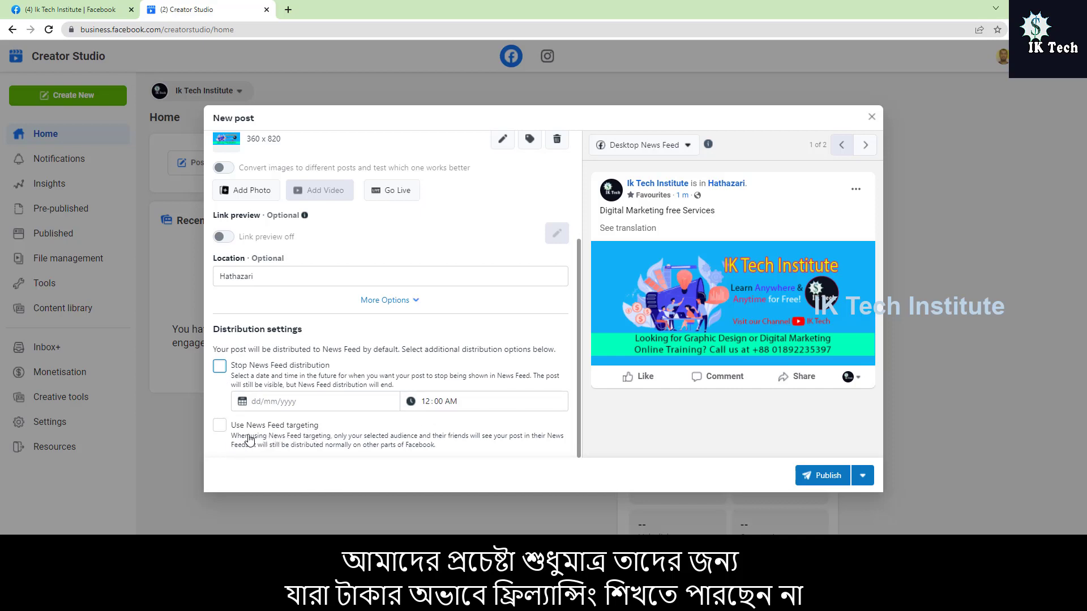
# Step: Start News Feed targeting for the post, review both age lists while keeping 13 to 65+, and set the gender to All
pyautogui.click(221, 427)
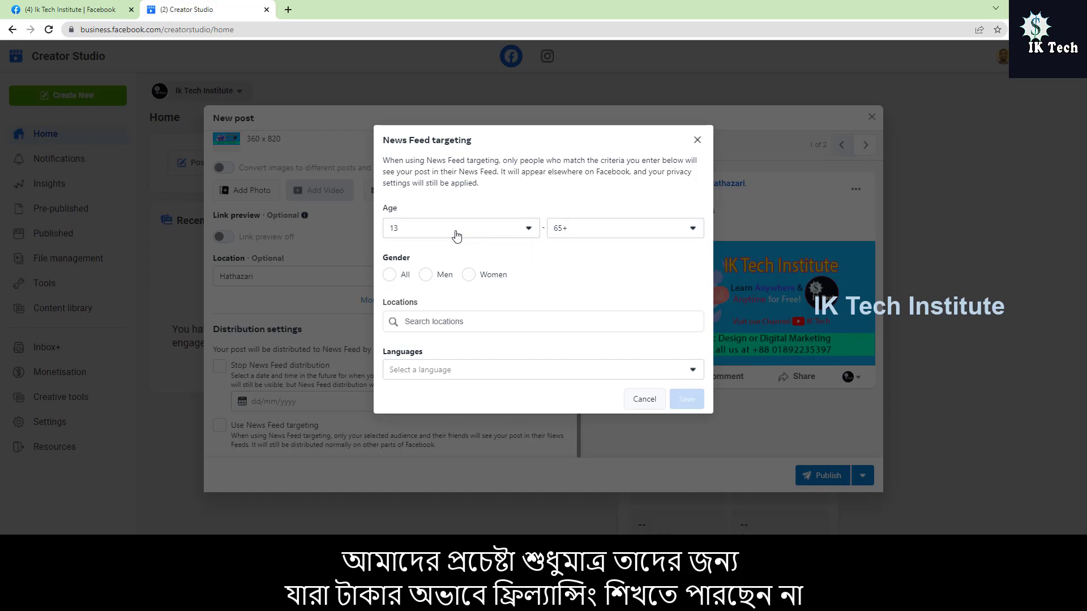
pyautogui.click(528, 230)
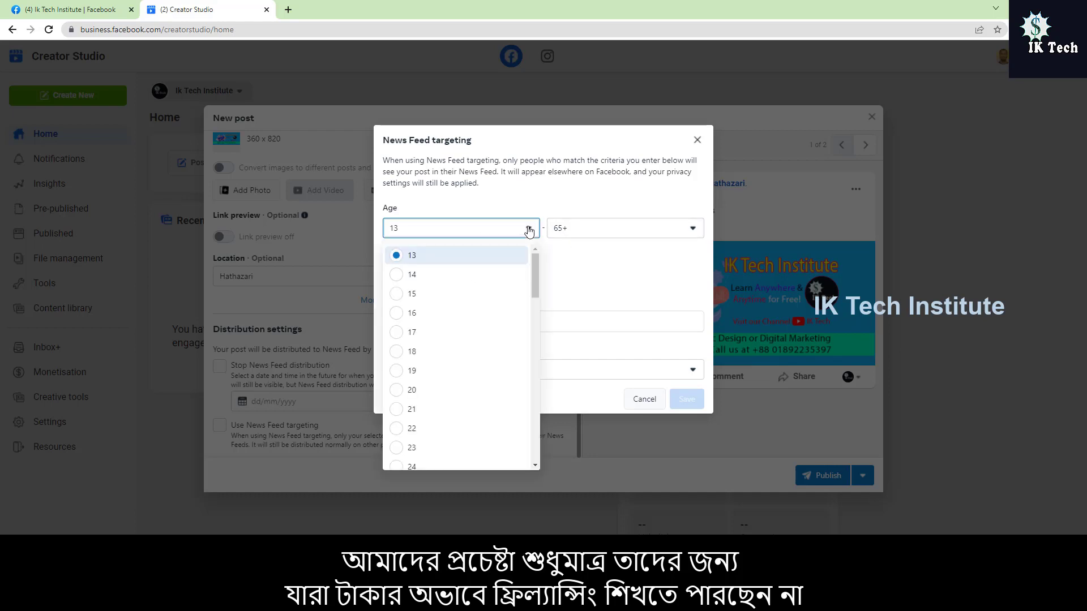
pyautogui.scroll(-3, 456, 342)
pyautogui.scroll(3, 460, 344)
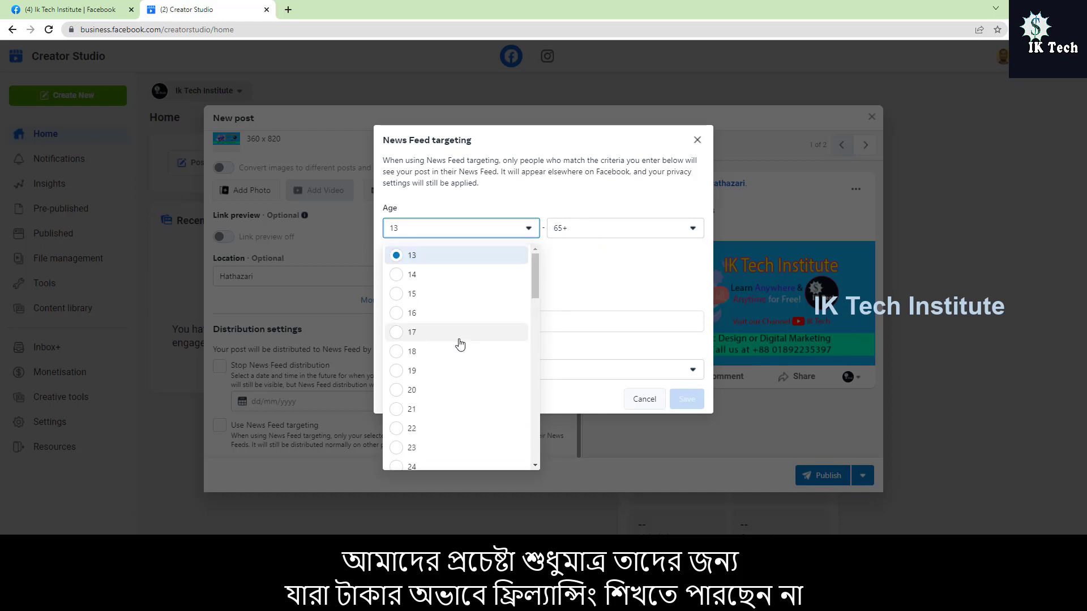
pyautogui.scroll(-12, 459, 344)
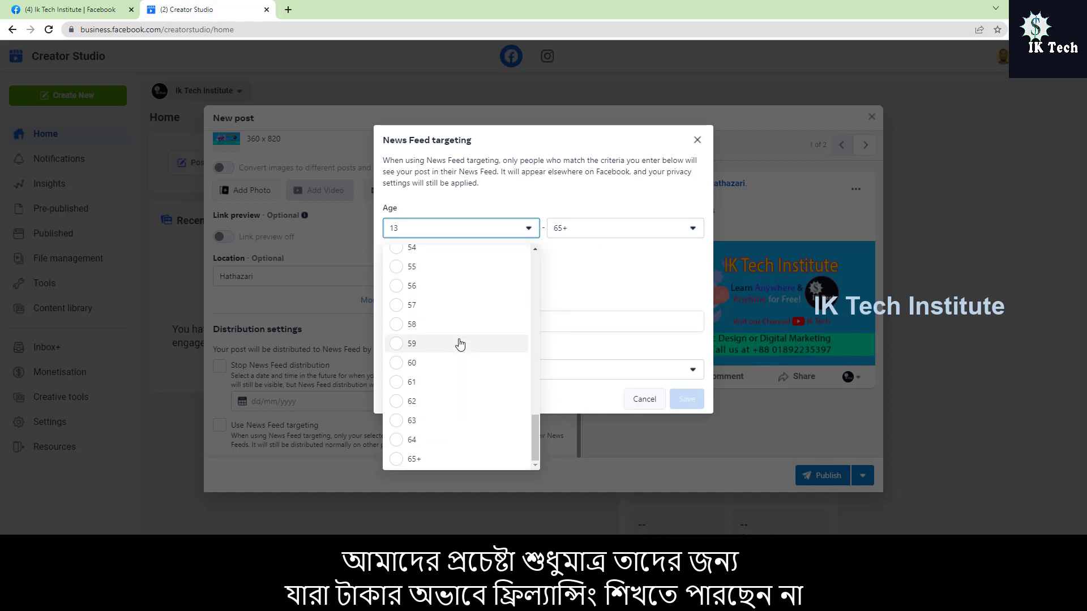
pyautogui.scroll(10, 459, 344)
pyautogui.click(644, 274)
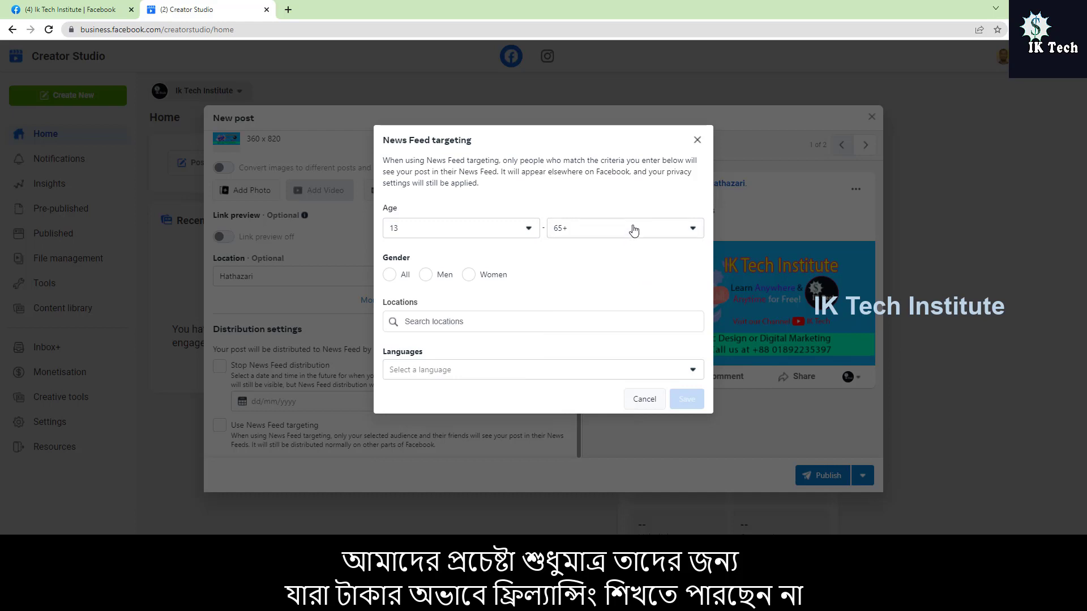
pyautogui.click(634, 229)
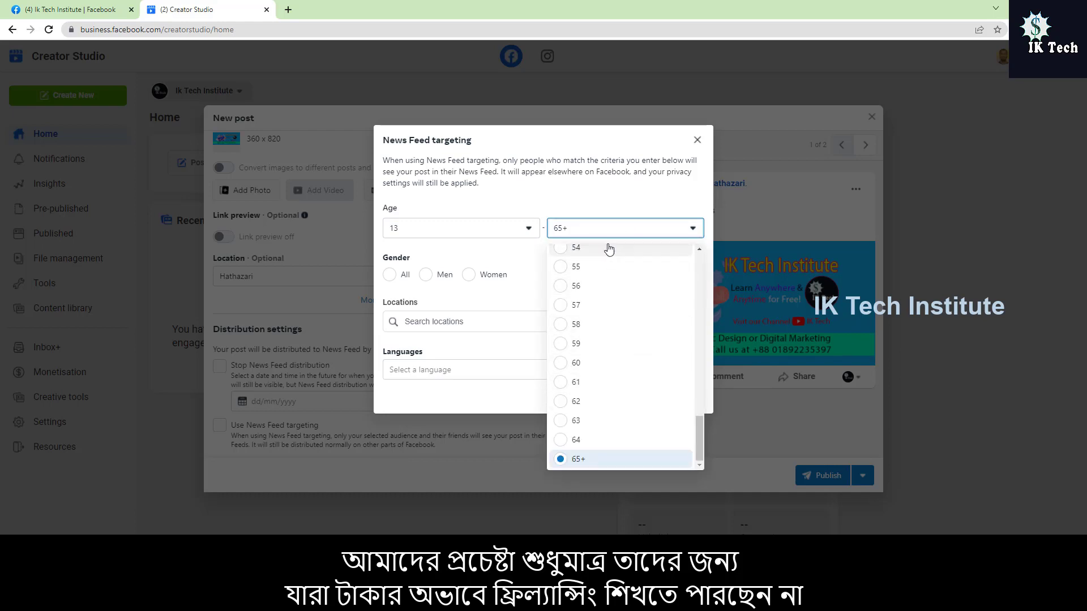
pyautogui.click(576, 207)
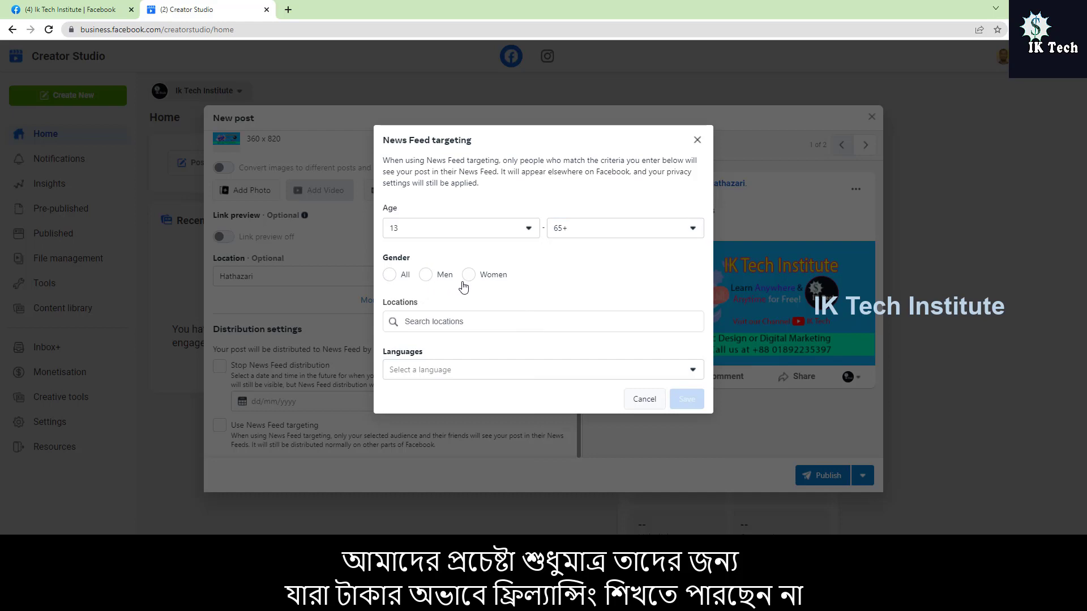
pyautogui.click(389, 275)
# Step: Add Hathazari, Chittagong Division as the News Feed targeting location
pyautogui.click(470, 321)
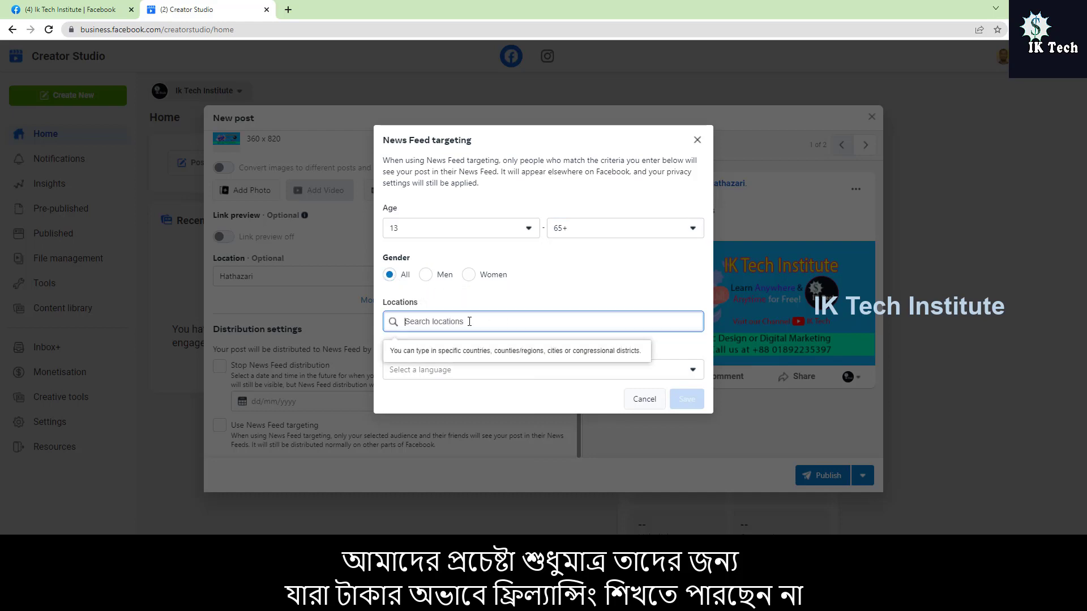
pyautogui.write('H')
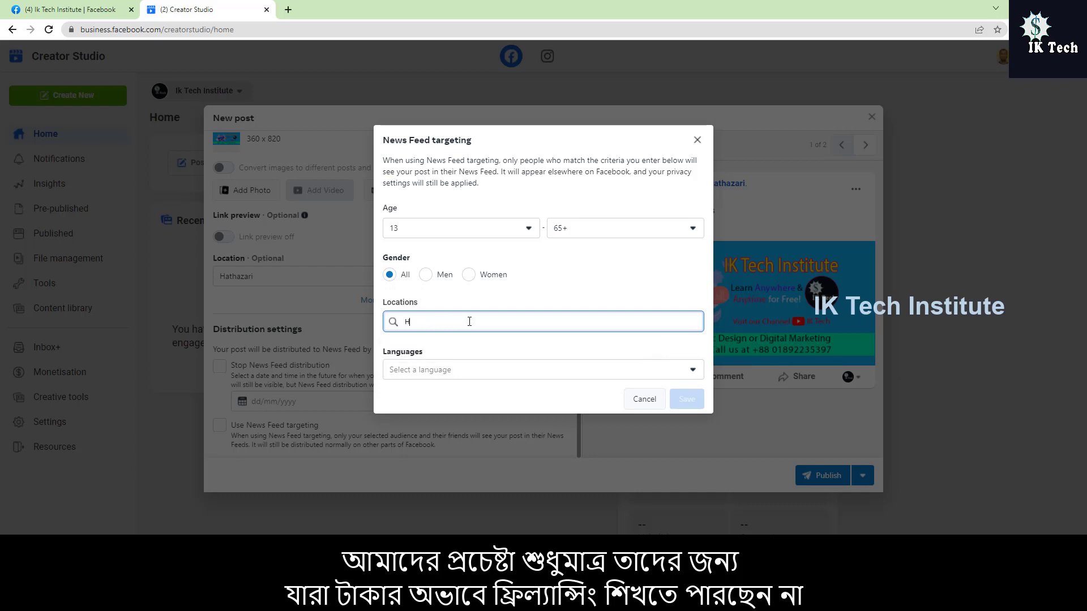
pyautogui.write('athazari')
pyautogui.press('Return')
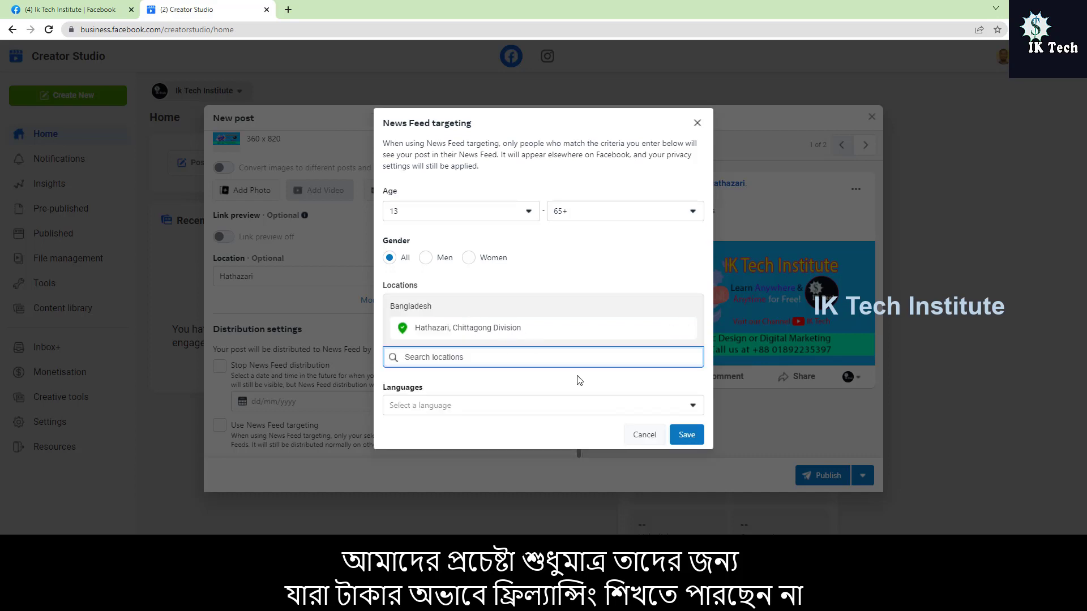
# Step: Choose English (US) as the targeting language and save the News Feed targeting
pyautogui.click(480, 406)
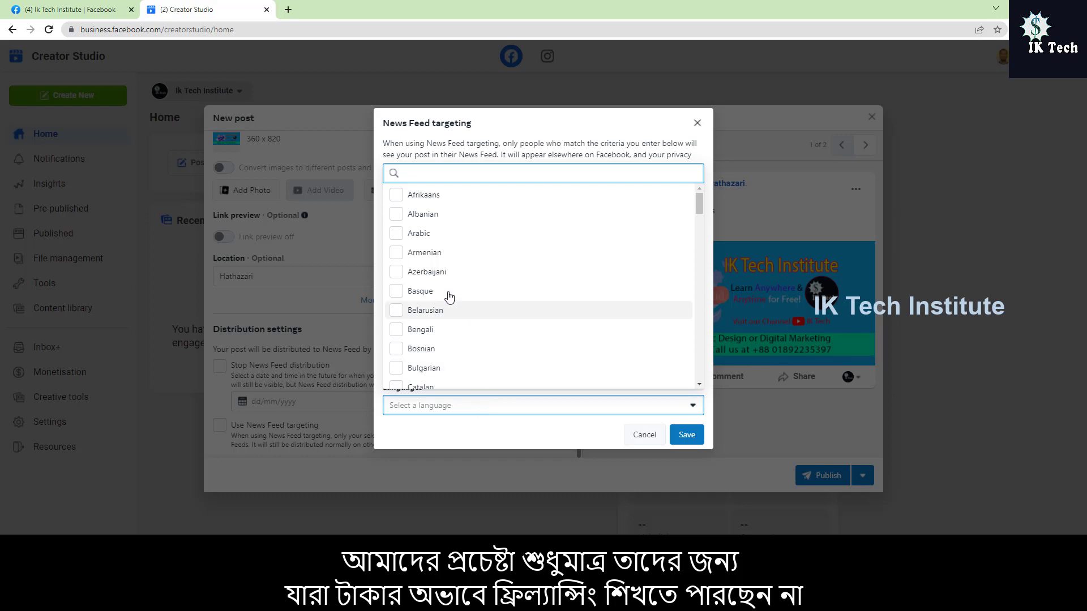
pyautogui.scroll(-6, 474, 344)
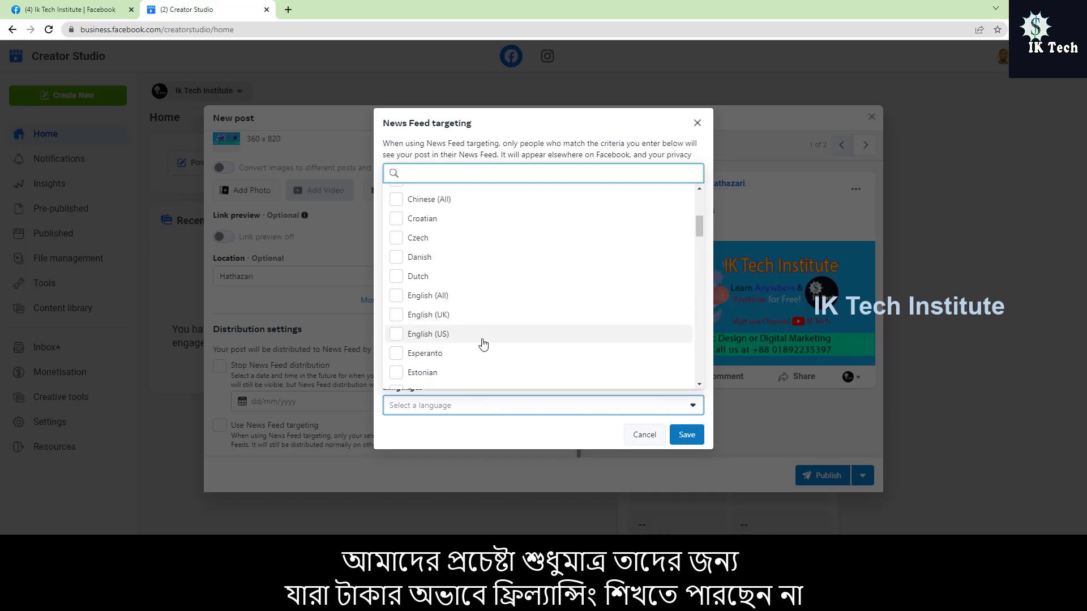
pyautogui.scroll(4, 483, 342)
pyautogui.scroll(-4, 477, 286)
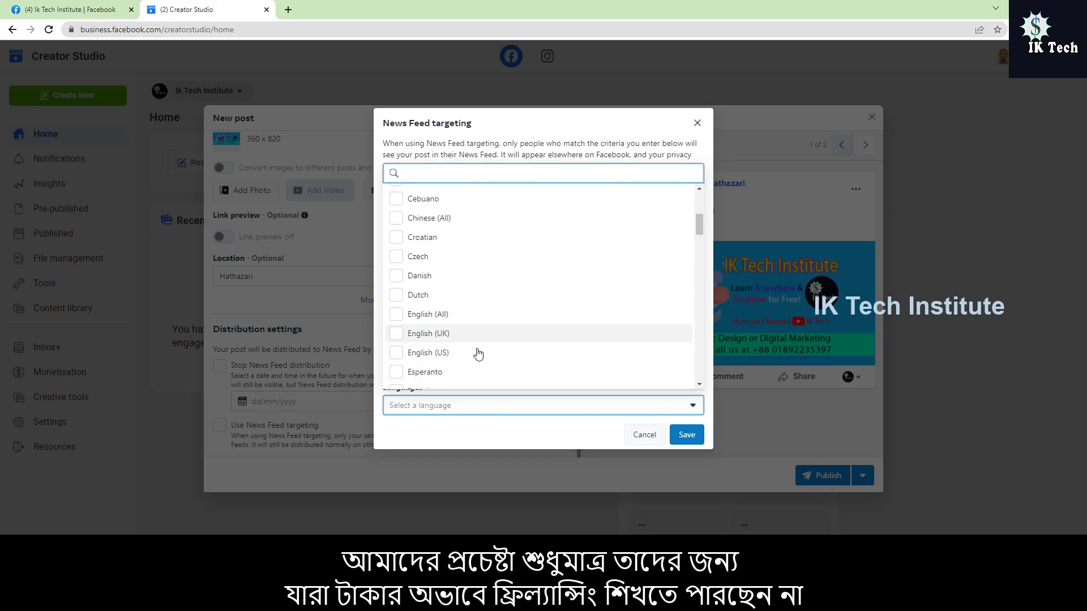
pyautogui.click(461, 278)
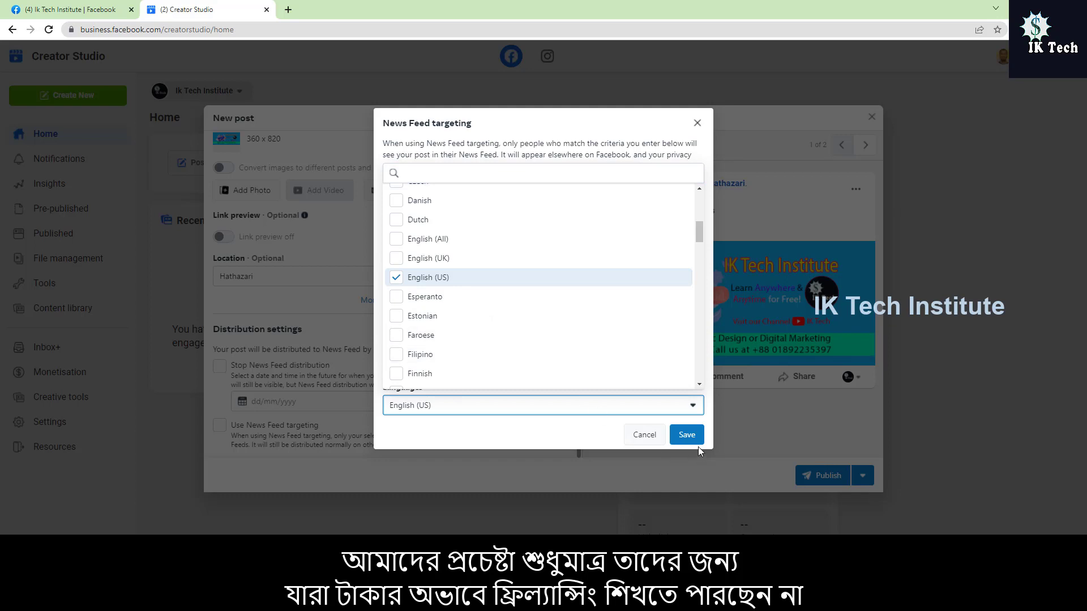
pyautogui.click(687, 436)
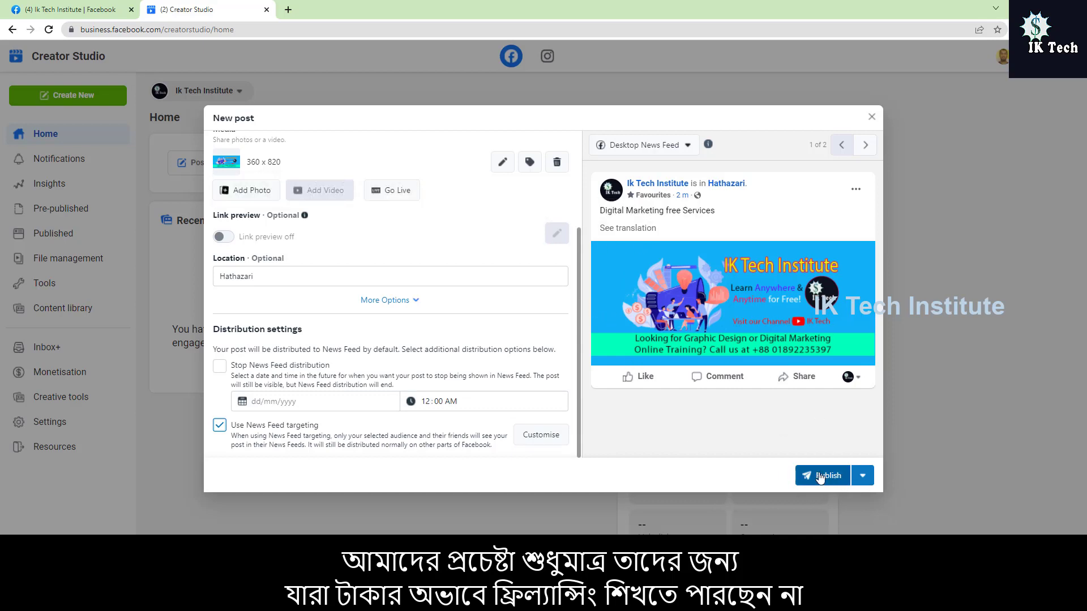
# Step: Check the schedule and draft alternatives, and publish the post immediately
pyautogui.click(862, 476)
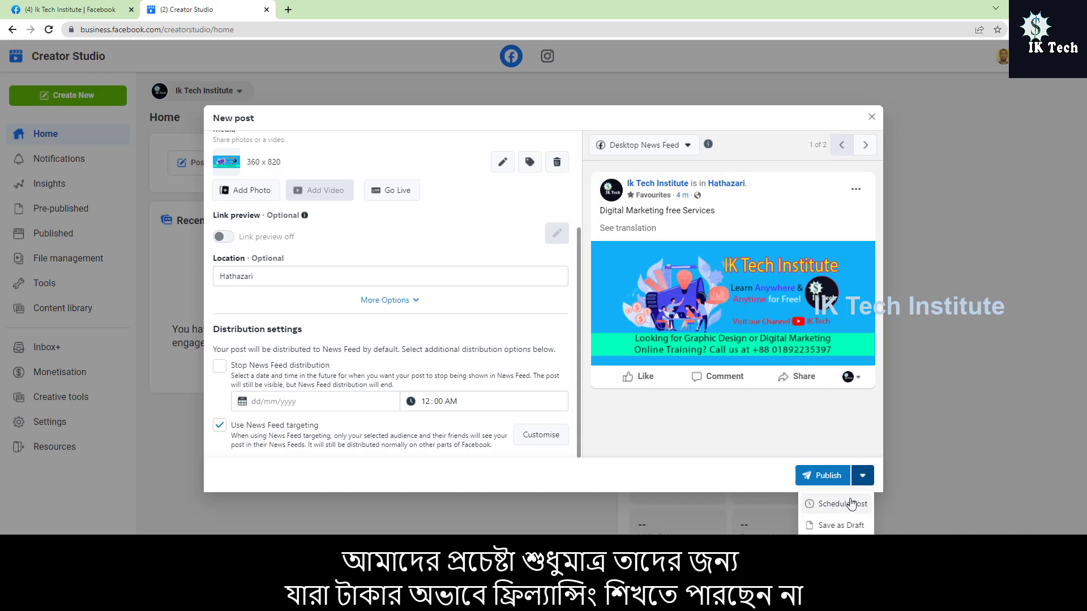
pyautogui.click(856, 479)
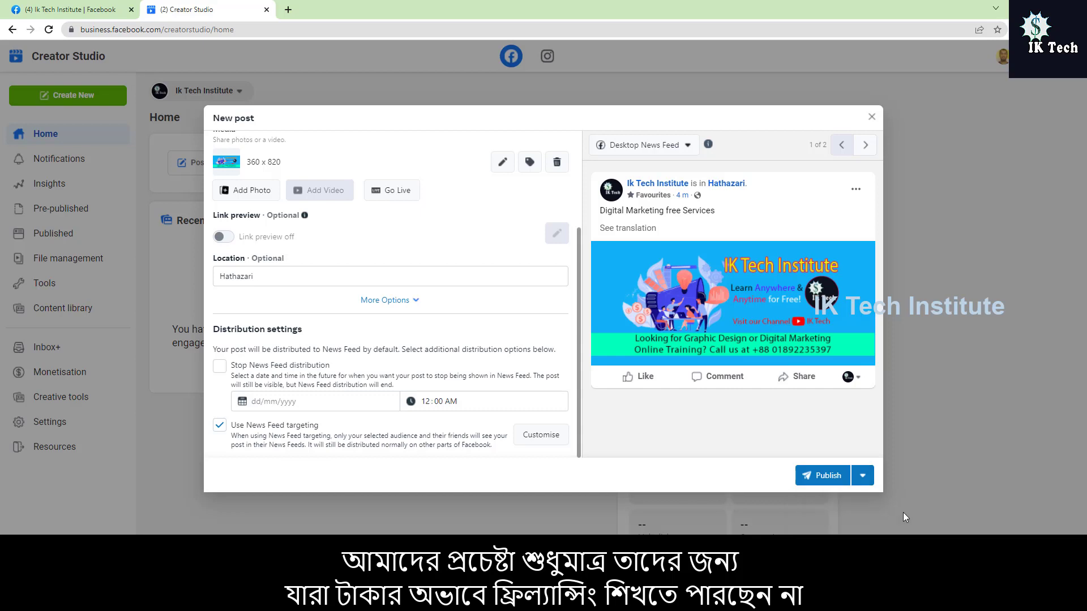
pyautogui.click(855, 480)
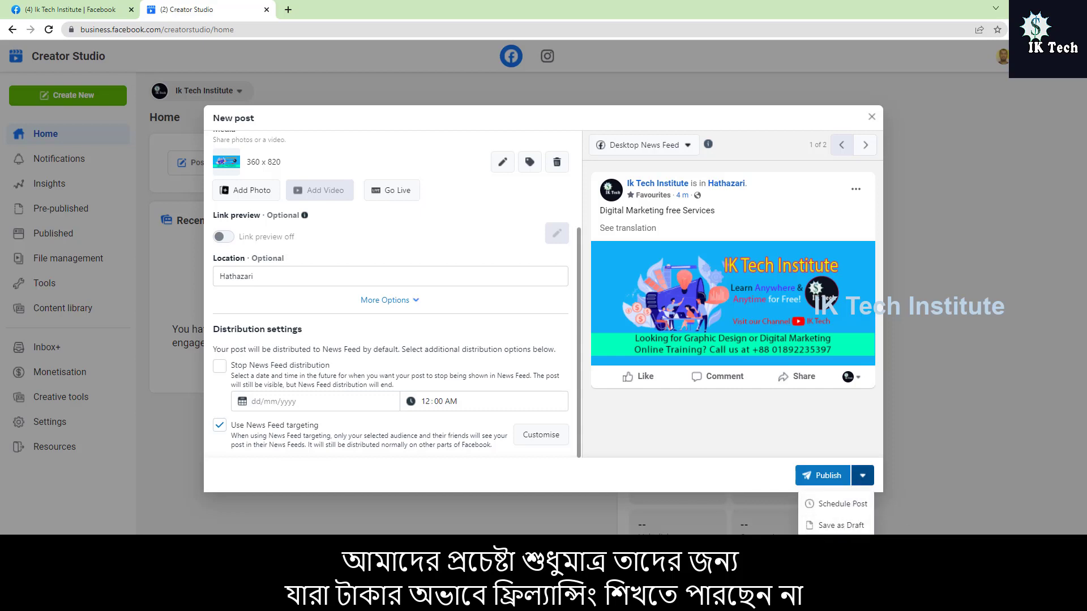
pyautogui.click(817, 479)
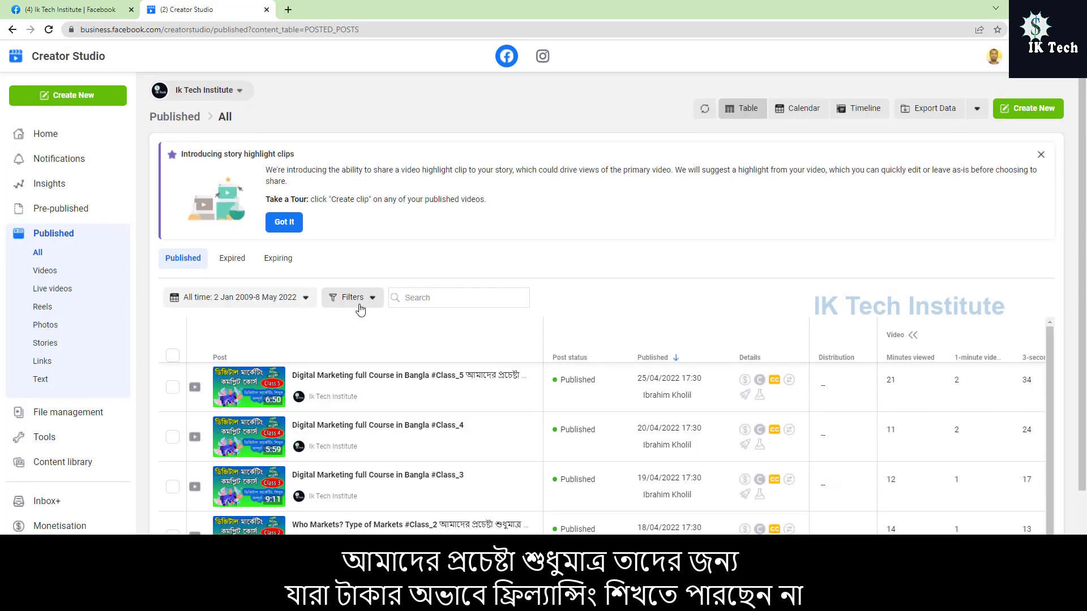
# Step: Reload the published posts list and view the extra actions offered for the "Digital Marketing free Services" post
pyautogui.scroll(-2, 413, 352)
pyautogui.scroll(2, 413, 353)
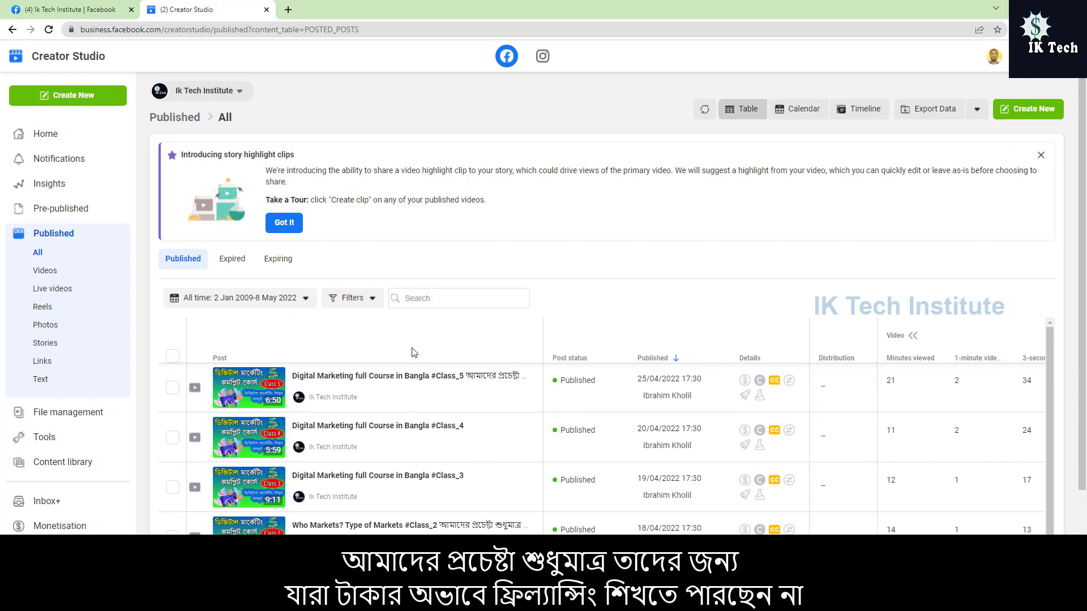
pyautogui.click(49, 33)
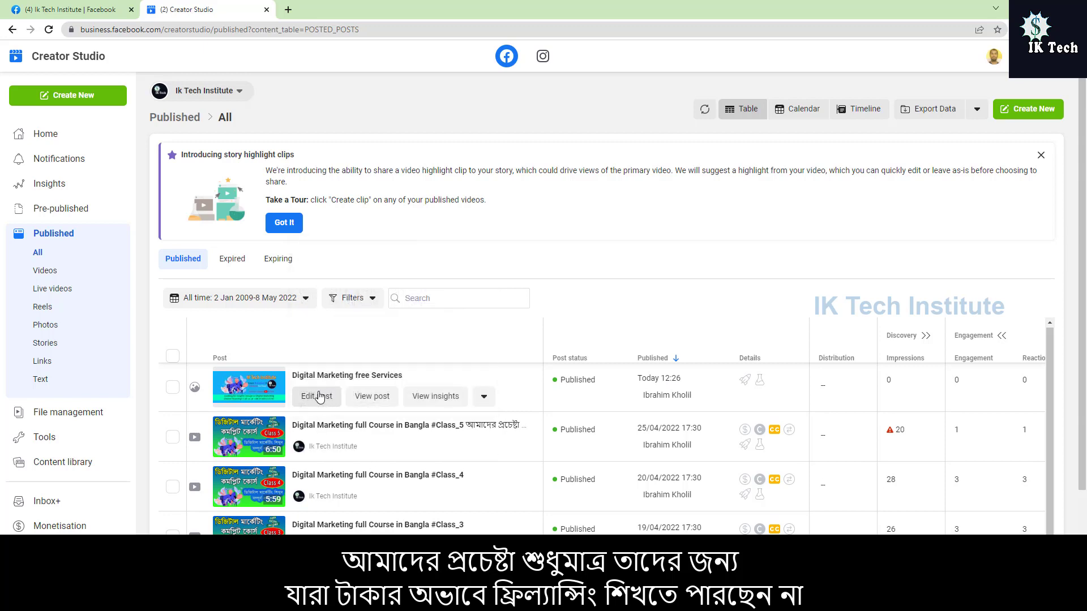
pyautogui.click(483, 398)
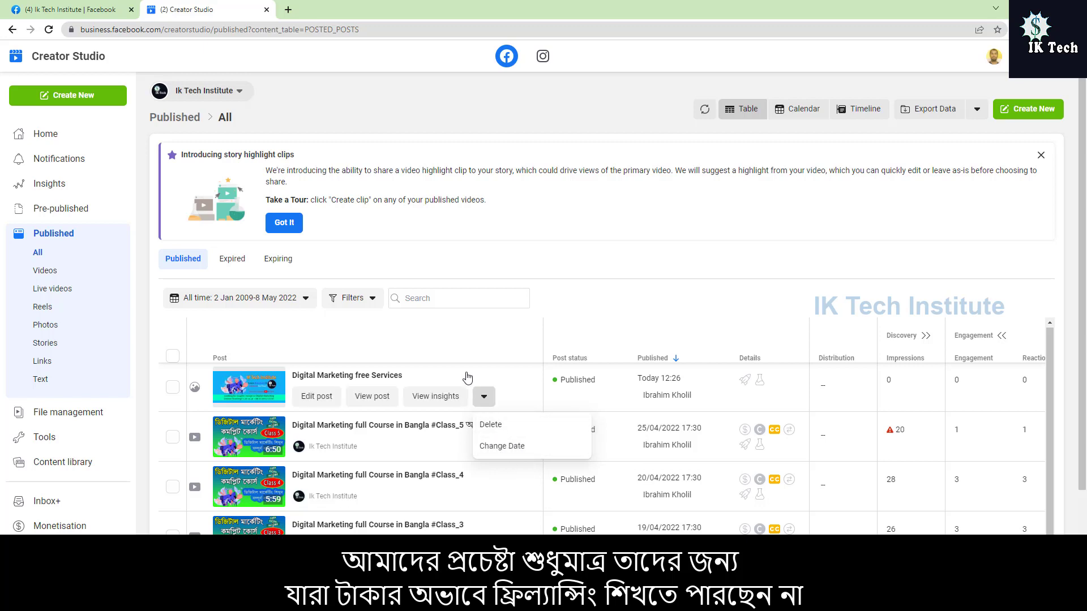
pyautogui.click(484, 399)
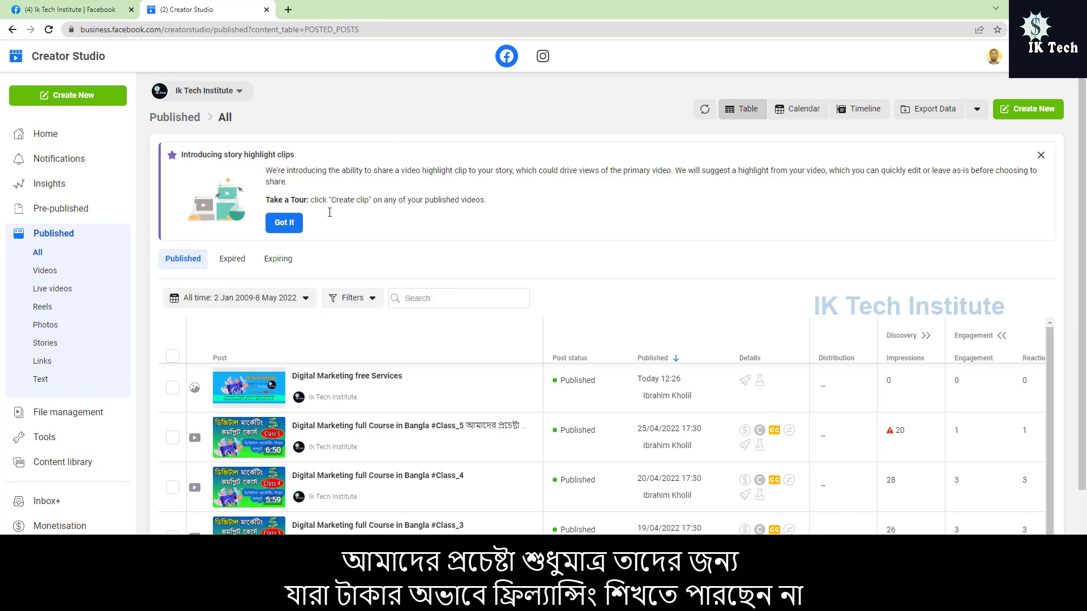
pyautogui.moveTo(657, 507)
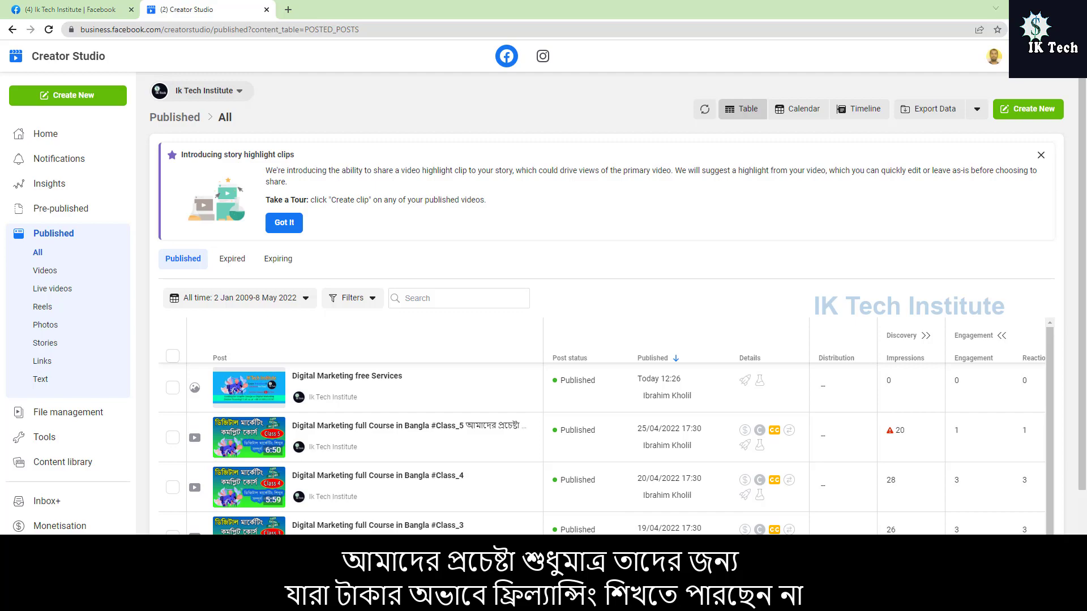